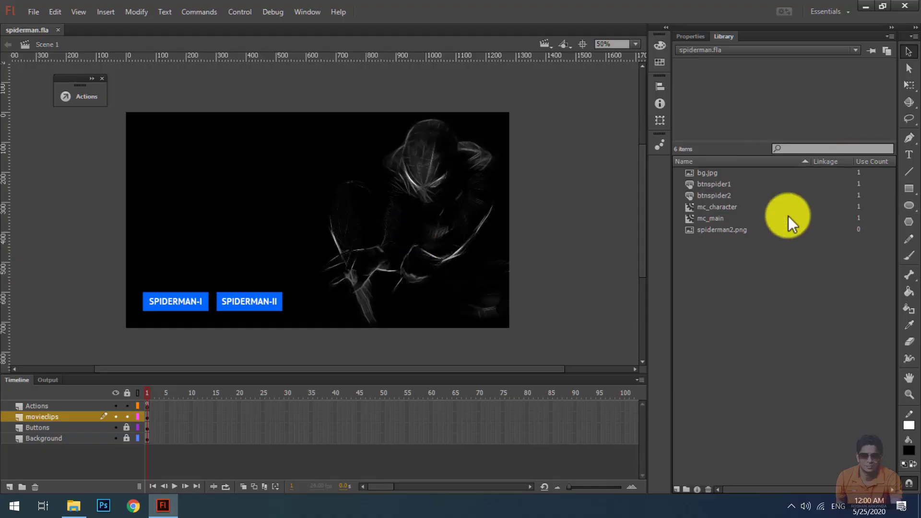
Open the mc_main symbol for editing and check the instance names of its character clip and dynamic text field
left_click(716, 218)
double_click(690, 221)
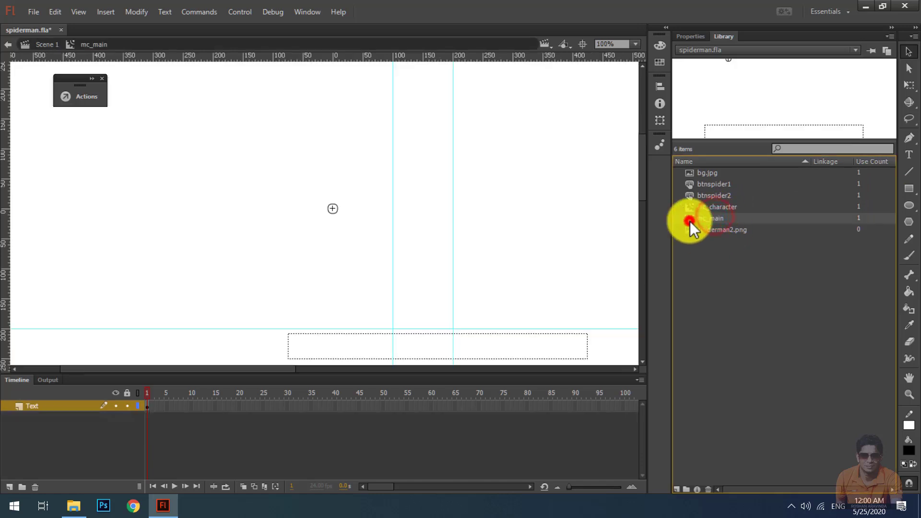
left_click(333, 210)
left_click(690, 37)
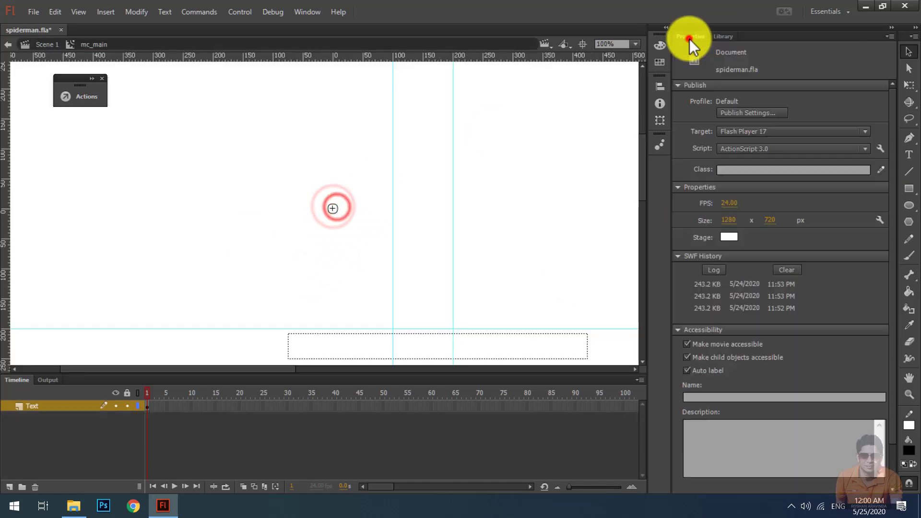
left_click(334, 209)
left_click(356, 343)
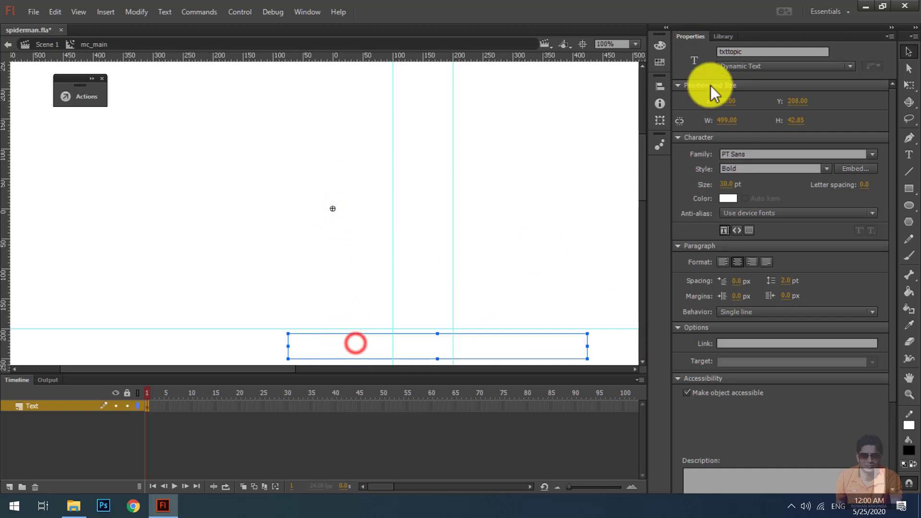
left_click(334, 209)
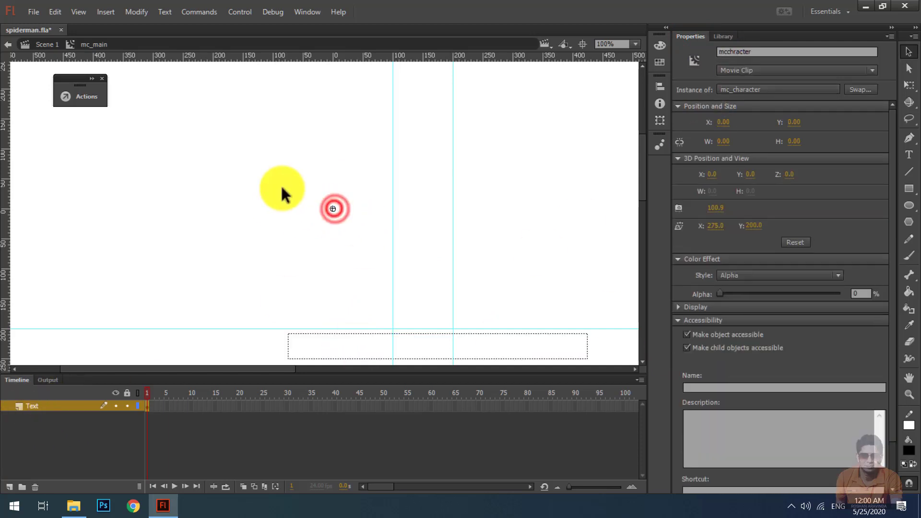
Move the mcchracter clip out of the Text layer onto a new layer named Chracter
left_click(339, 229)
left_click(9, 487)
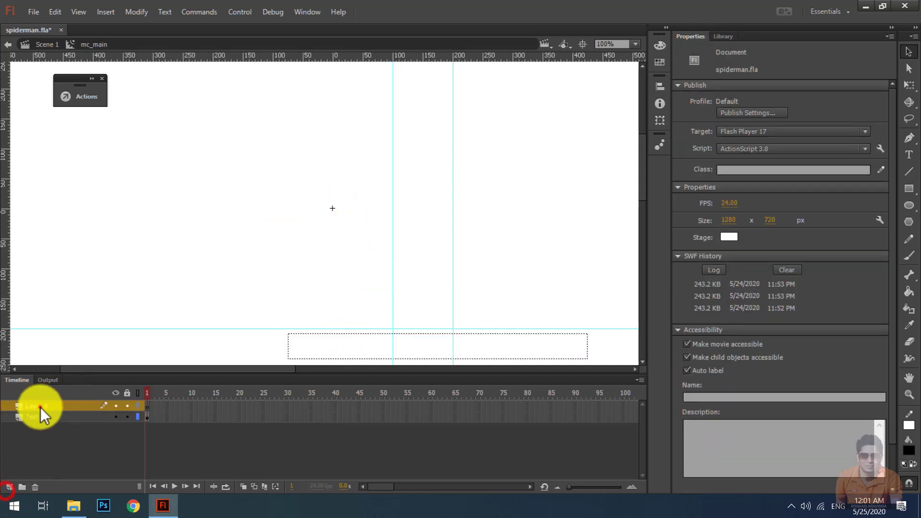
double_click(41, 407)
type("Character")
key("Return")
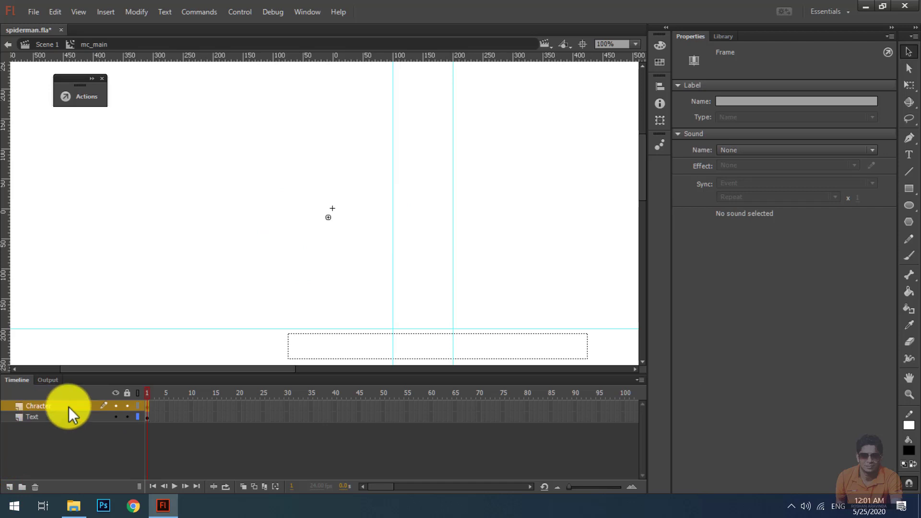
Align the mcchracter clip to the stage's left and top edges so it sits at X 0, Y 0
left_click(661, 88)
key("ctrl+a")
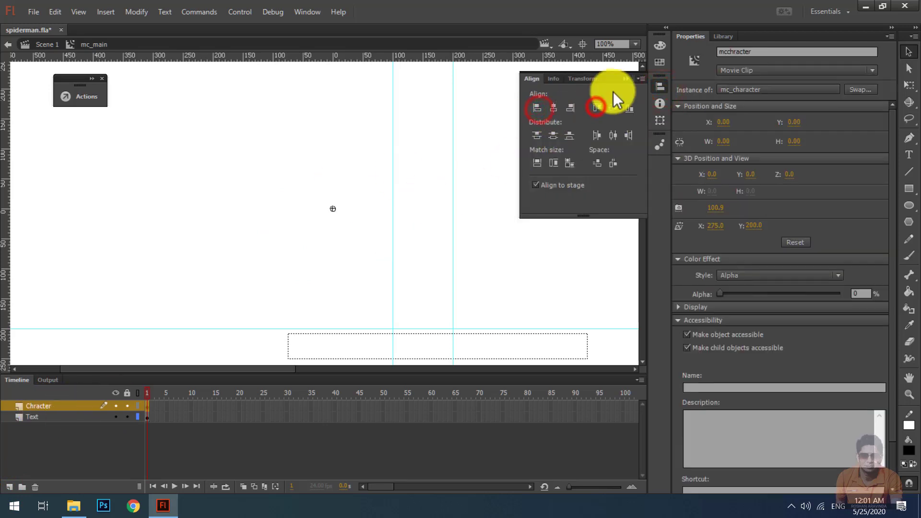
left_click(625, 79)
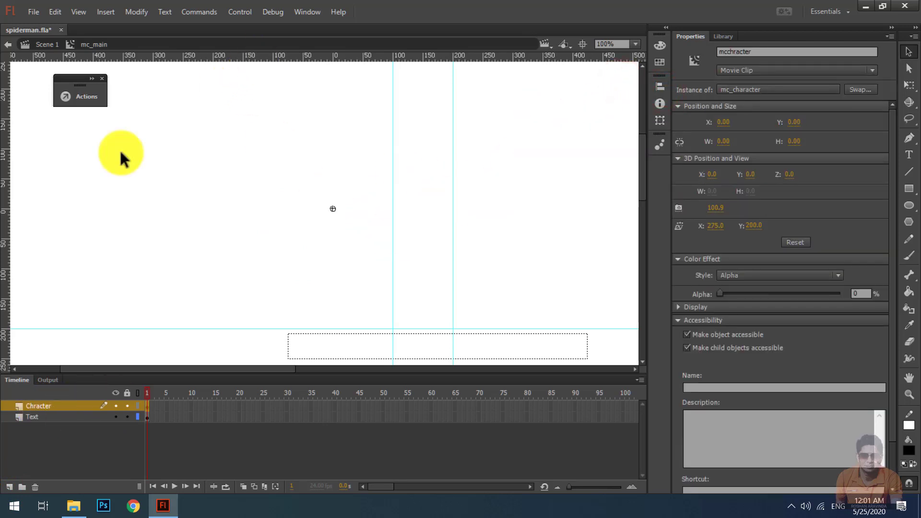
Place guides at X 0 and about Y -200, and move the mcchracter clip straight up to Y -204
left_click_drag(10, 230, 333, 250)
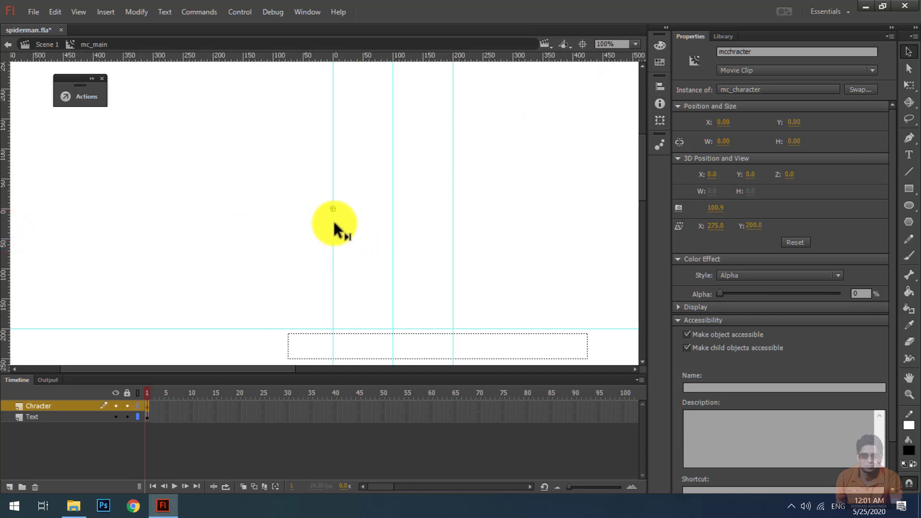
left_click_drag(288, 56, 264, 86)
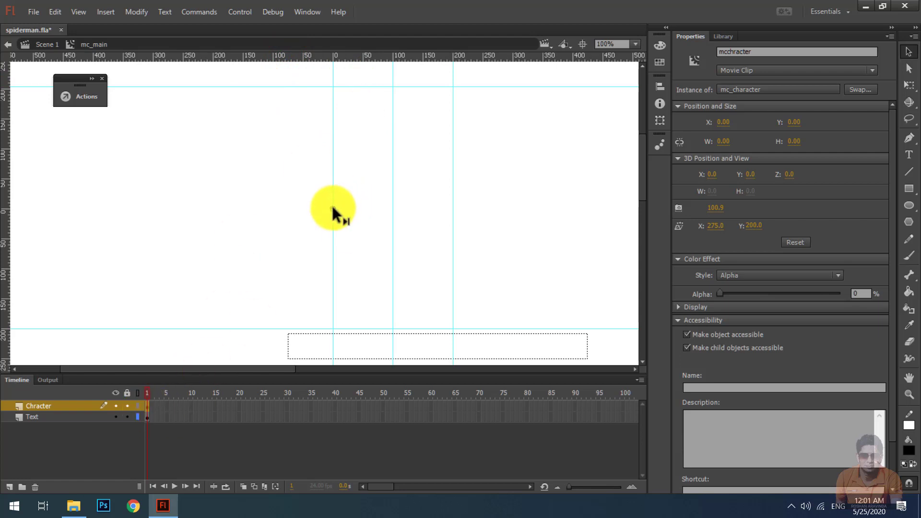
left_click(332, 203)
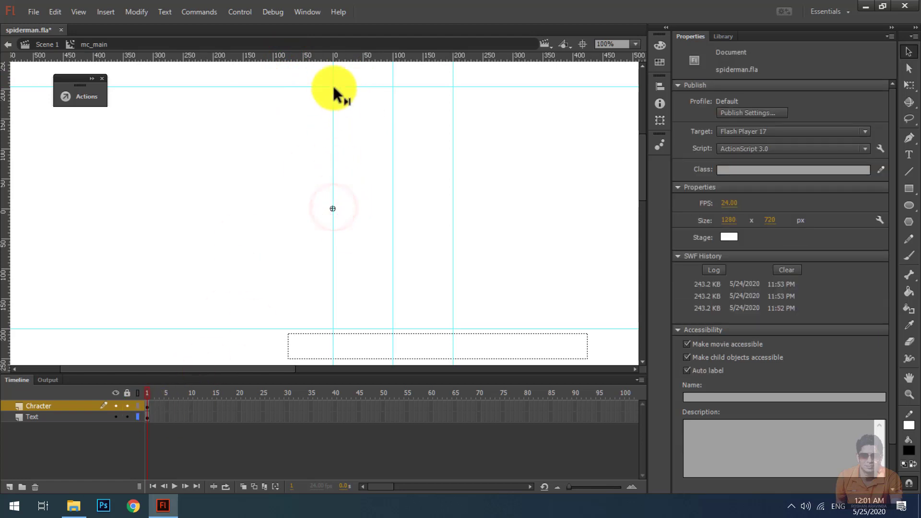
mouse_move(334, 208)
left_mouse_down()
mouse_move(347, 199)
mouse_move(334, 208)
left_mouse_up()
double_click(333, 208)
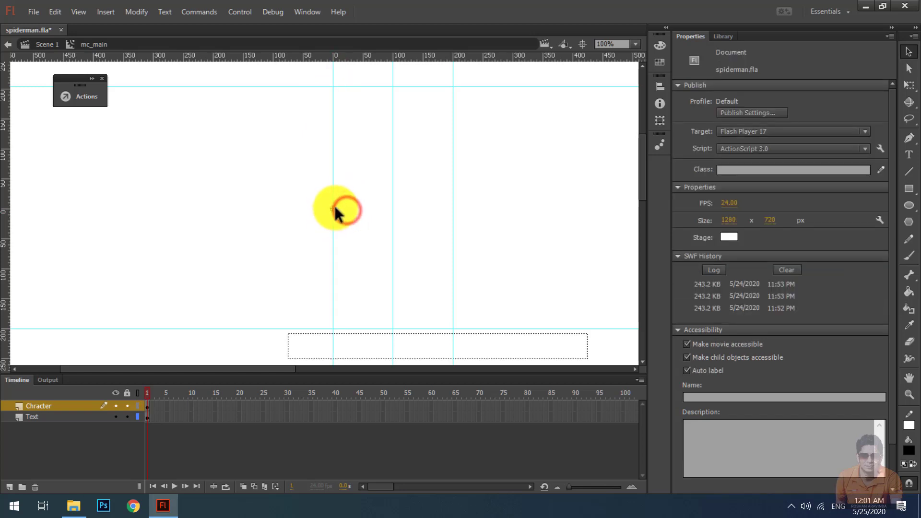
left_click(335, 208)
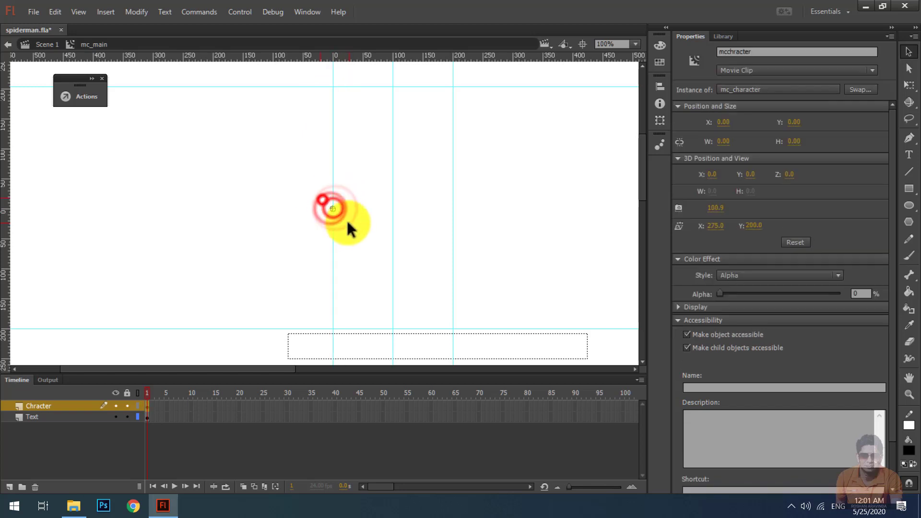
key("shift+Up")
key("shift+Up")
key("shift+Up")
key("shift+Up")
key("shift+Up")
key("shift+Up")
key("shift+Up")
key("shift+Up")
key("shift+Up")
key("shift+Up")
key("shift+Up")
key("shift+Up")
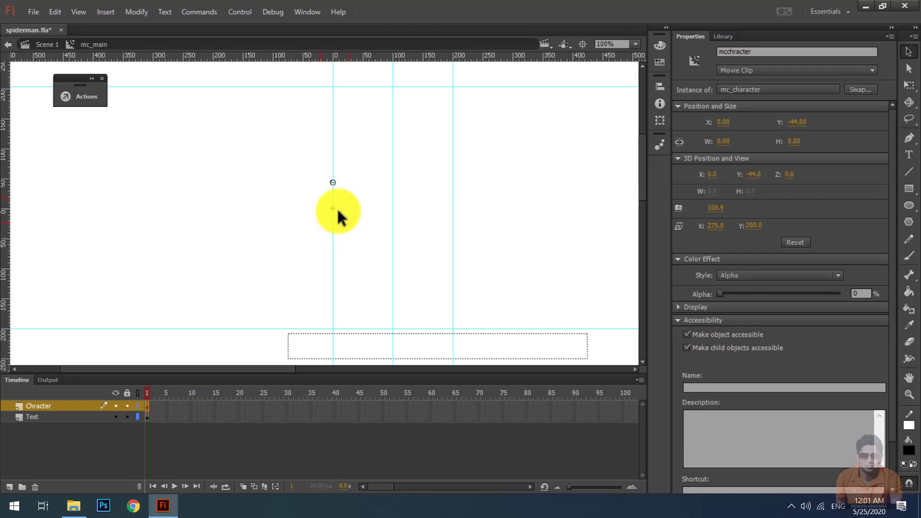
key("shift+Up")
key("shift+Up")
key("shift+Up")
key("shift+Up")
key("shift+Up")
key("shift+Up")
key("shift+Up")
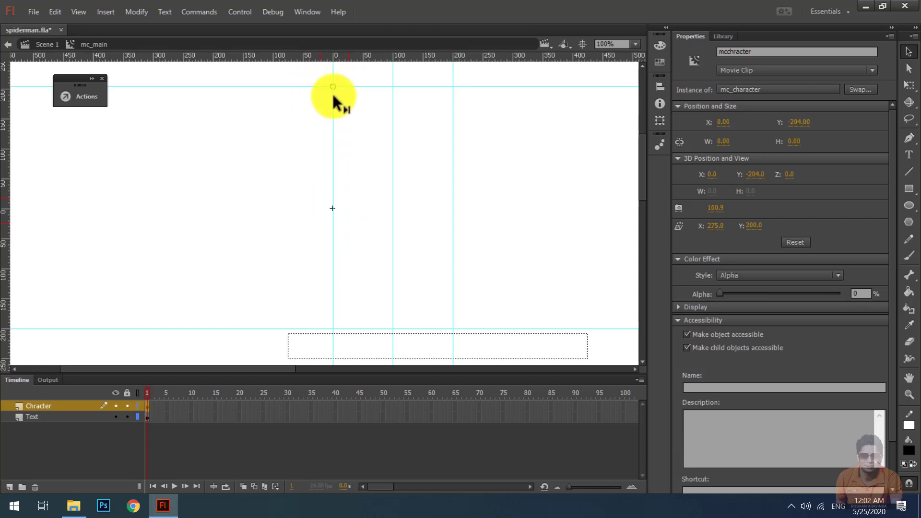
Create a classic tween from frame 1 of the Chracter layer and insert a keyframe at frame 15
right_click(147, 408)
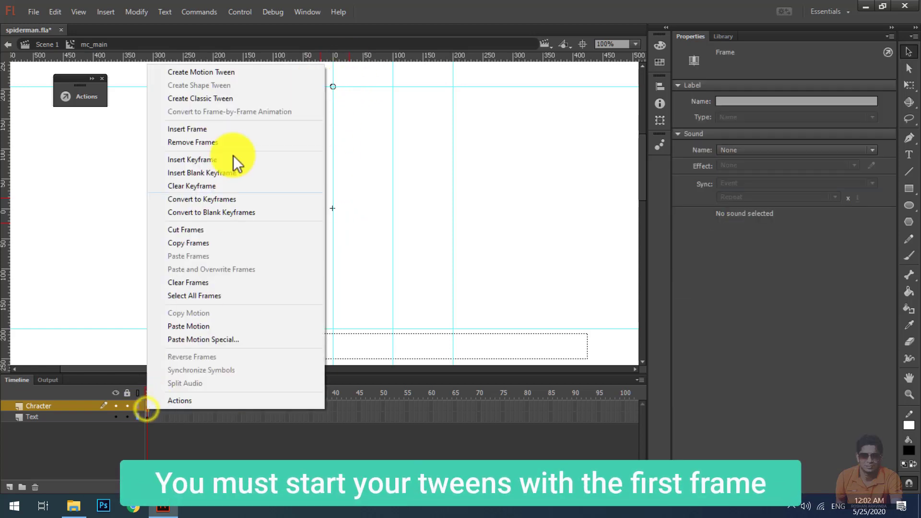
left_click(234, 100)
right_click(213, 406)
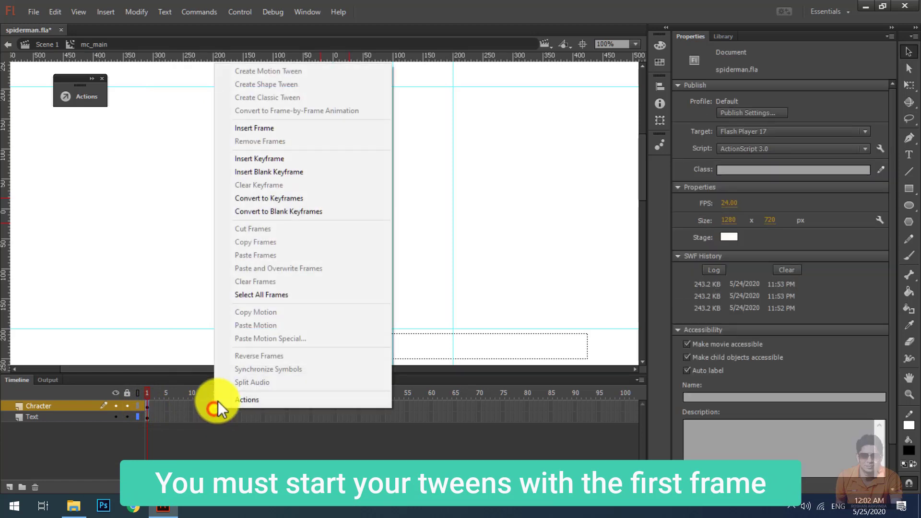
left_click(276, 159)
At frame 15, align the mcchracter clip back to the stage's top edge at Y 0 and preview the motion
left_click(215, 406)
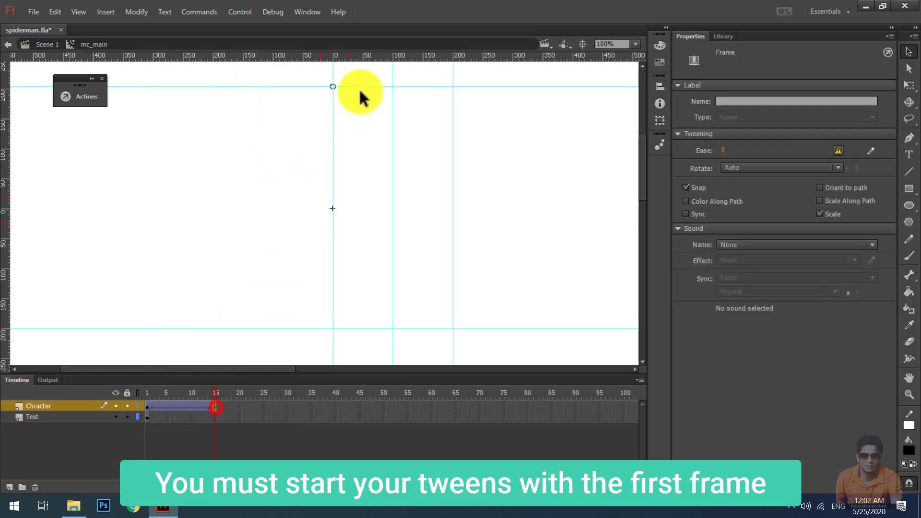
left_click(334, 89)
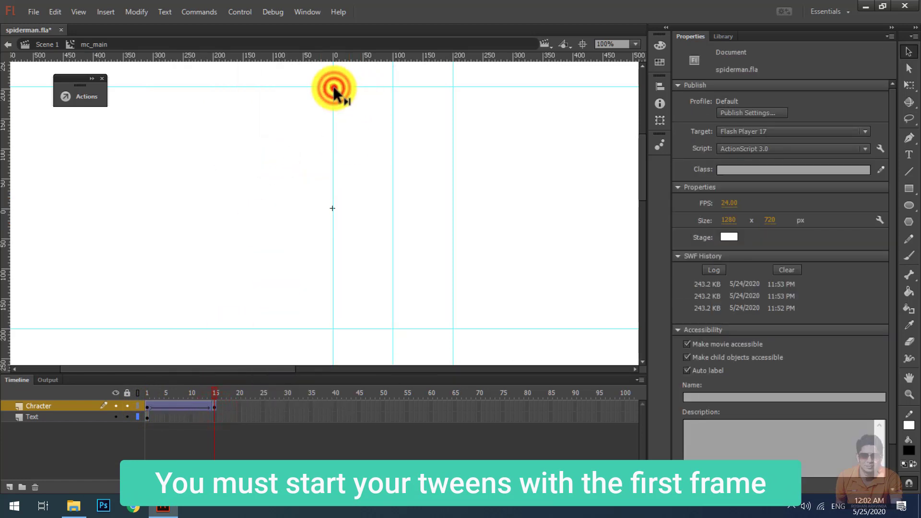
left_click(334, 87)
left_click_drag(342, 87, 324, 90)
left_click(333, 92)
left_click(333, 87)
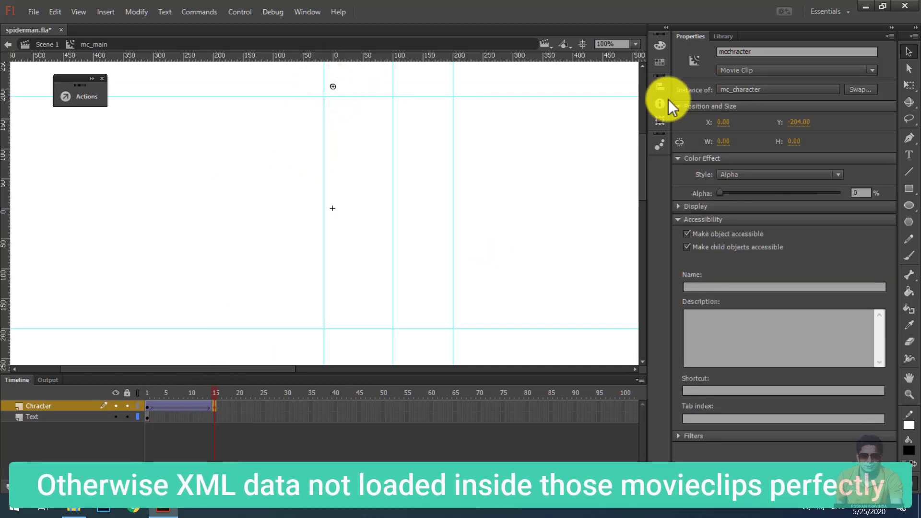
left_click(661, 88)
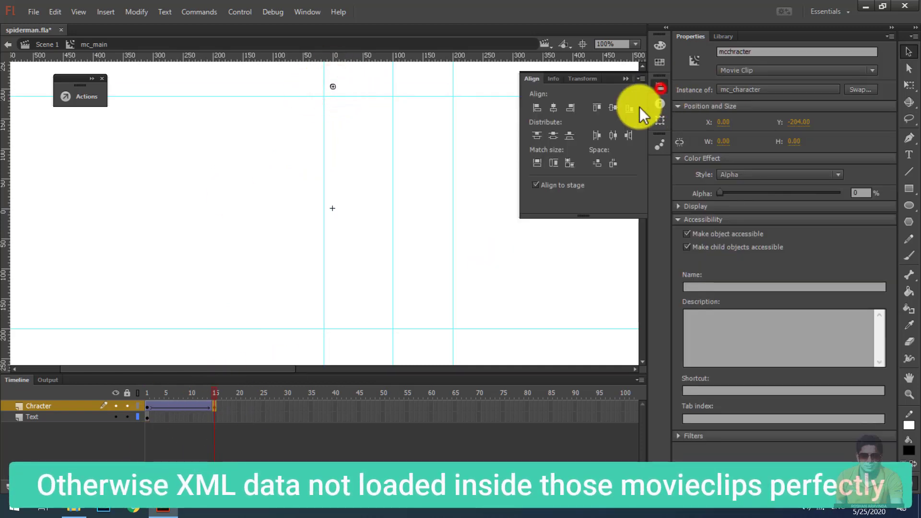
left_click(589, 113)
left_click_drag(169, 393, 150, 386)
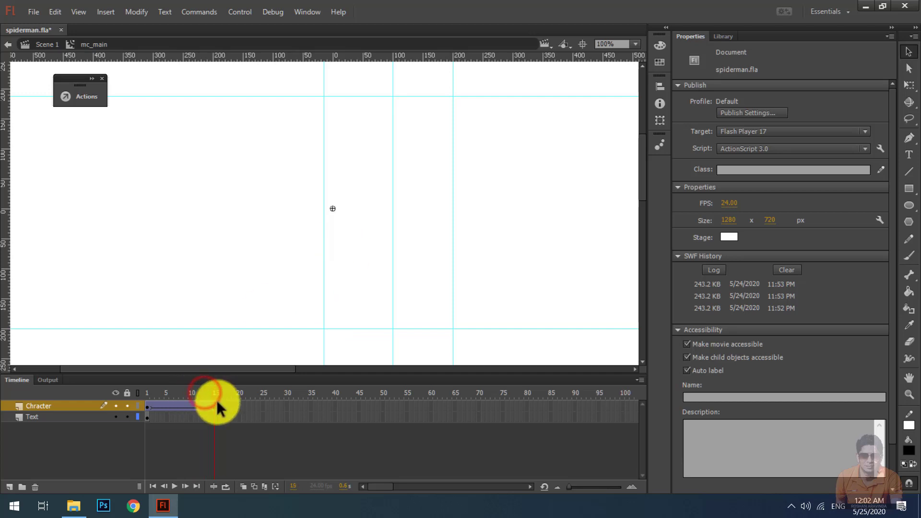
At frame 1, give the mcchracter clip an Alpha color effect of 0%
left_click(147, 405)
left_click(332, 85)
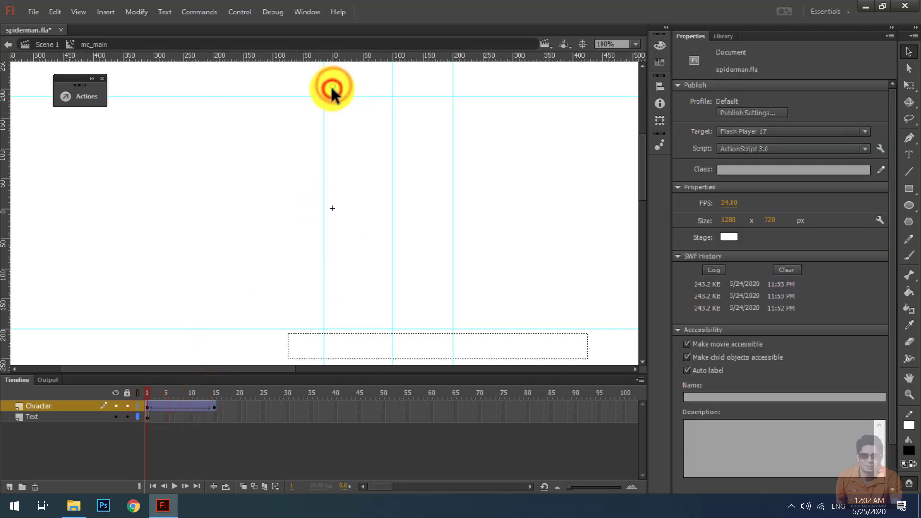
left_click(332, 87)
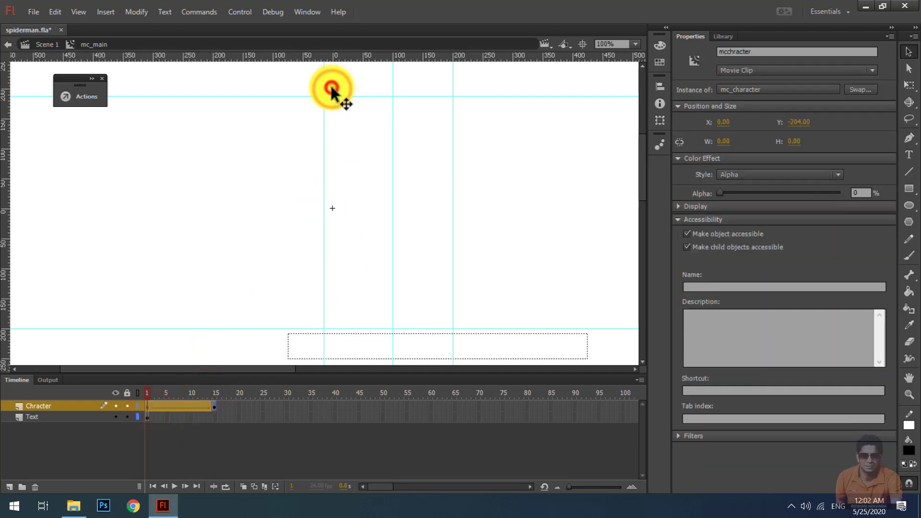
left_click(729, 176)
left_click(736, 235)
left_click_drag(721, 192, 738, 192)
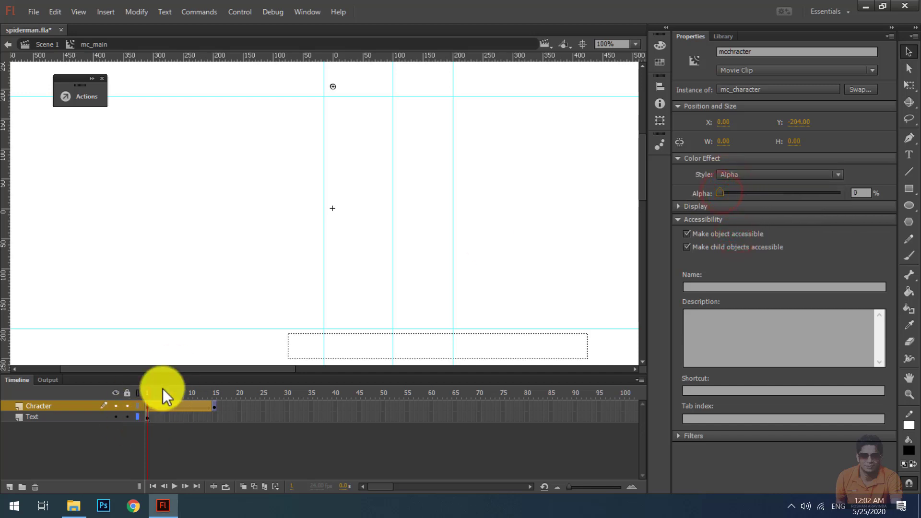
At frame 15, set the mcchracter clip's alpha to 100% and preview the tween from frame 1 to 15
left_click(214, 406)
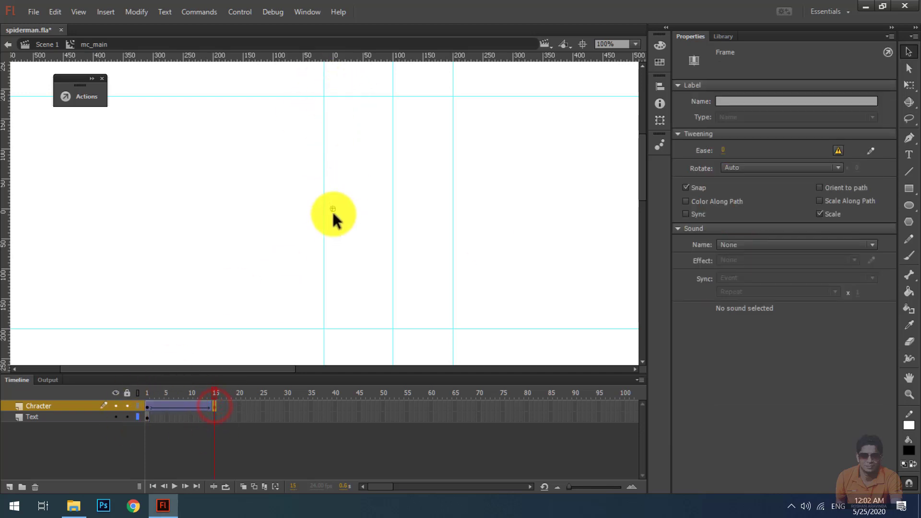
left_click(332, 210)
left_click_drag(719, 193, 753, 194)
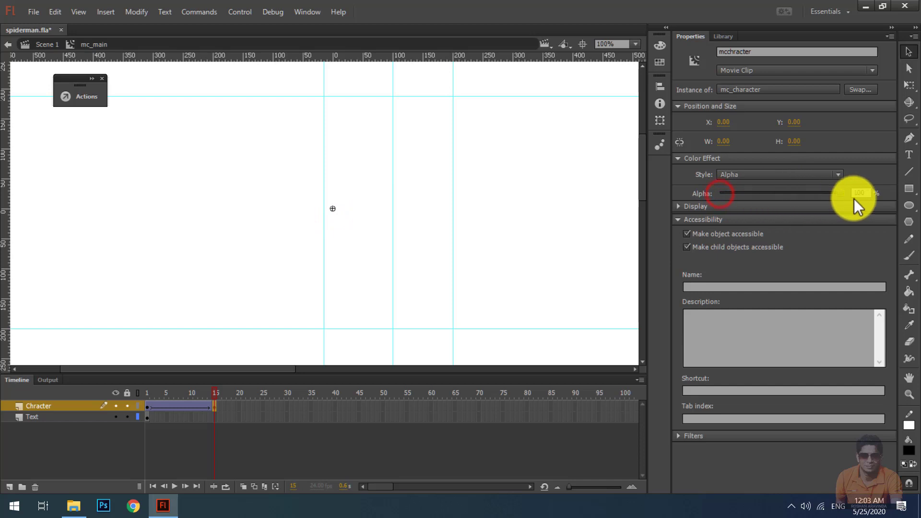
left_click_drag(191, 390, 218, 393)
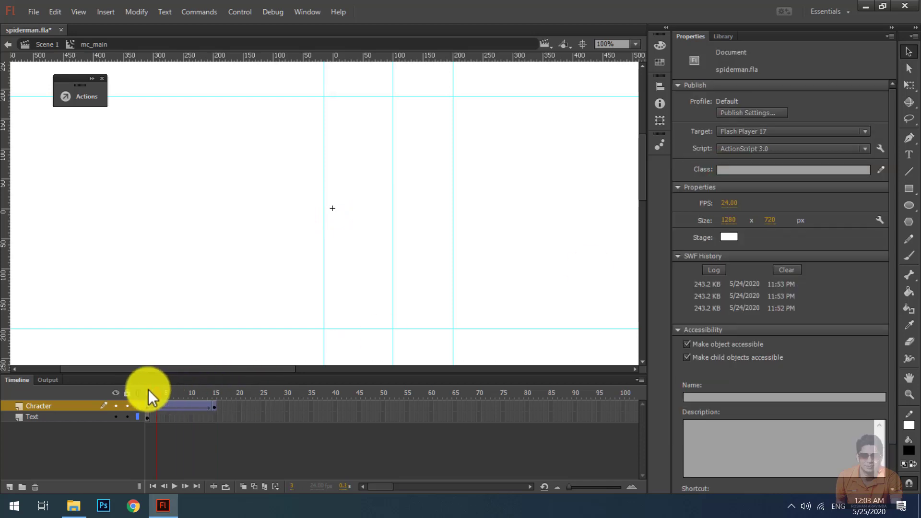
left_click_drag(148, 390, 217, 393)
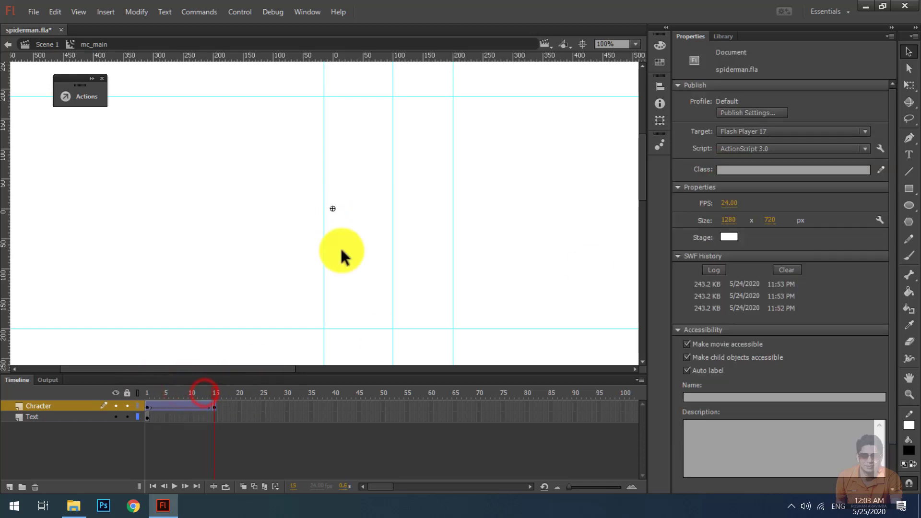
Create a classic tween on frame 1 of the Text layer and set the text instance's alpha to 0%
left_click(145, 418)
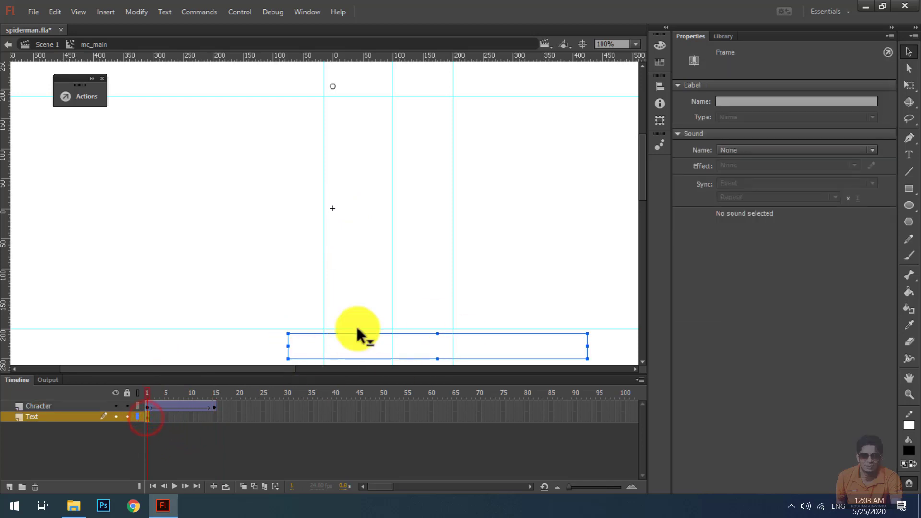
right_click(149, 420)
left_click(206, 109)
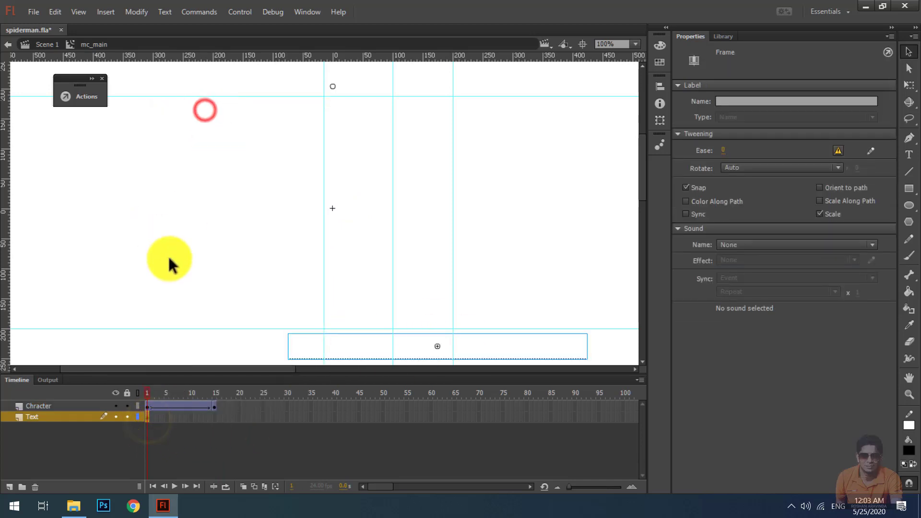
left_click(353, 338)
left_click(735, 175)
left_click(732, 235)
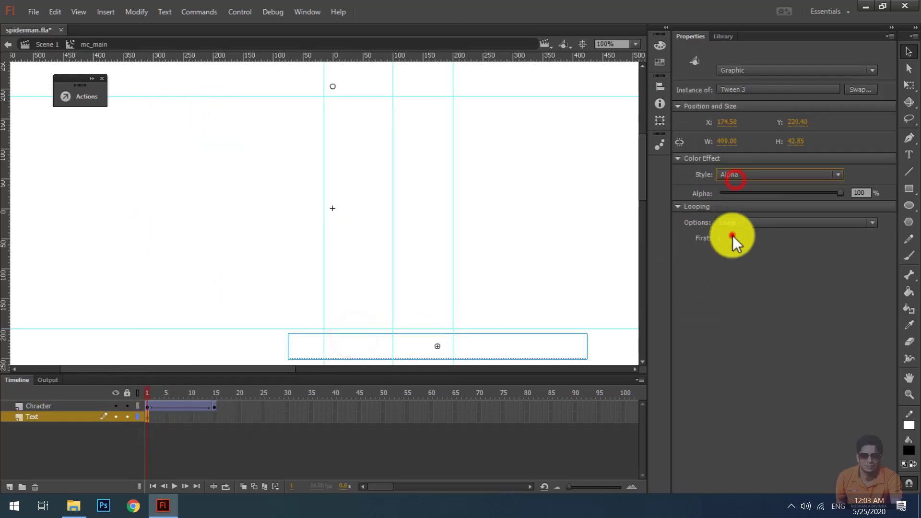
left_click_drag(839, 194, 728, 194)
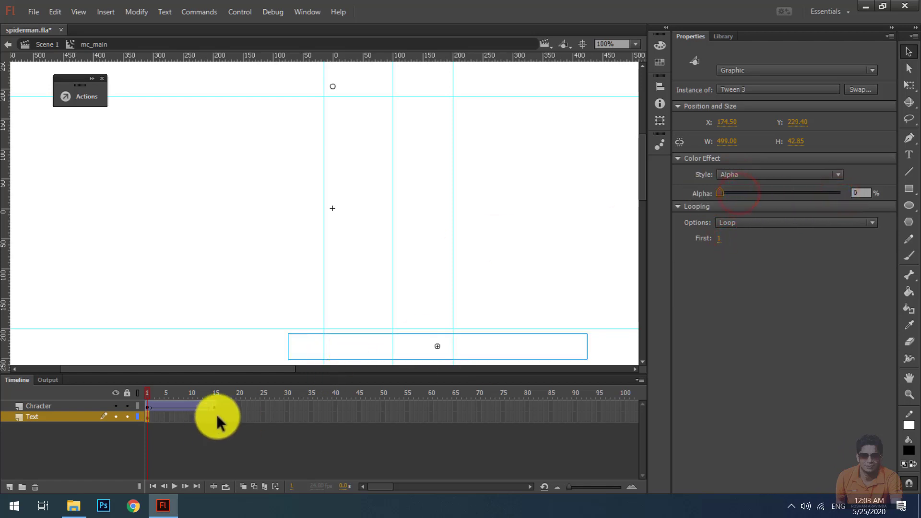
Insert a keyframe at frame 15 of the Text layer, raise the text's alpha to full opacity and preview the fade-in
right_click(216, 415)
left_click(268, 165)
left_click(337, 342)
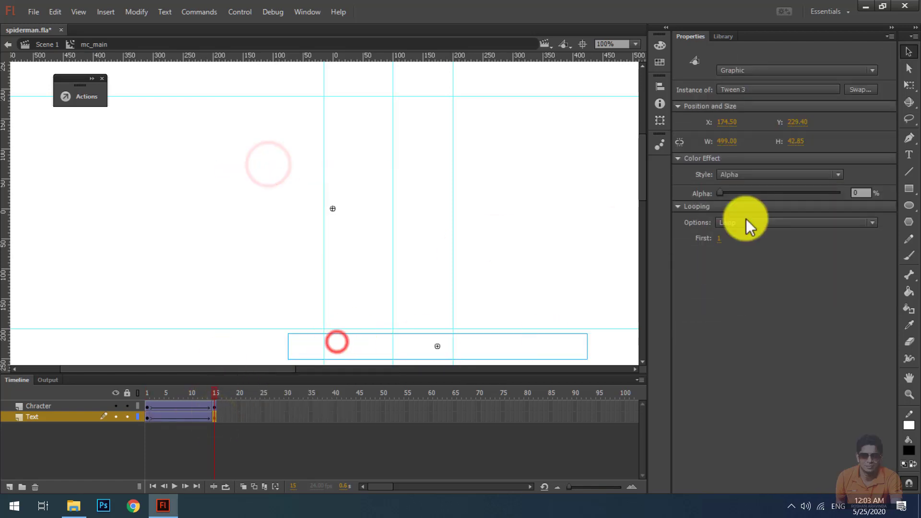
left_click_drag(720, 194, 855, 195)
left_click_drag(164, 389, 232, 402)
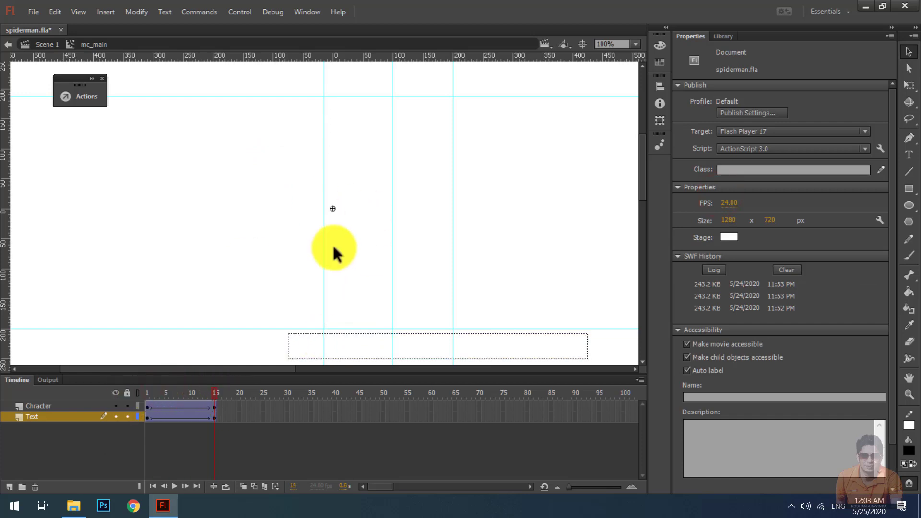
Open the Chracter tween's custom ease, turn off the single setting for all properties, and add a Position curve point at 100% around frame 5.5
left_click(146, 407)
left_click(871, 150)
left_click(549, 197)
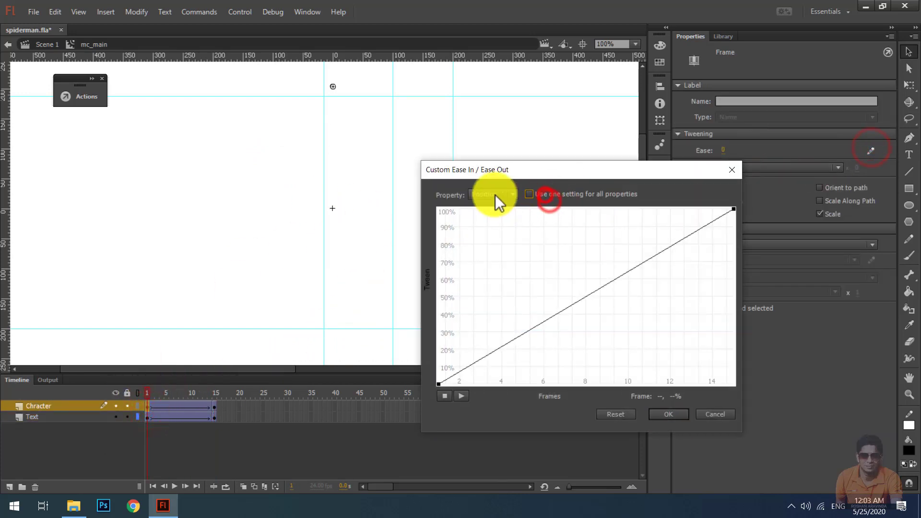
left_click(492, 195)
left_click_drag(595, 297, 533, 210)
Adjust the Position ease curve's handles for a steep rise and a flat end at 100%, apply it and preview the tween
left_click(439, 384)
left_click_drag(491, 353, 482, 290)
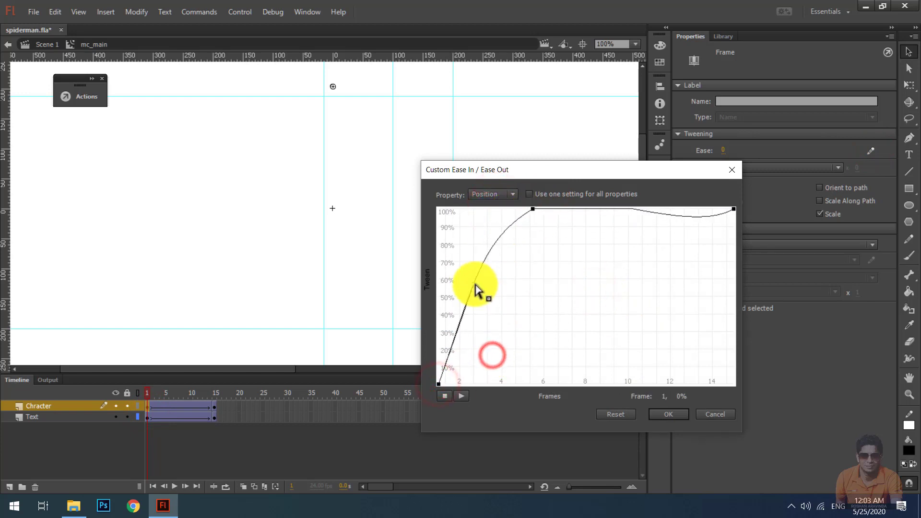
left_click(532, 210)
left_click_drag(481, 241, 498, 284)
left_click(438, 384)
left_click(734, 209)
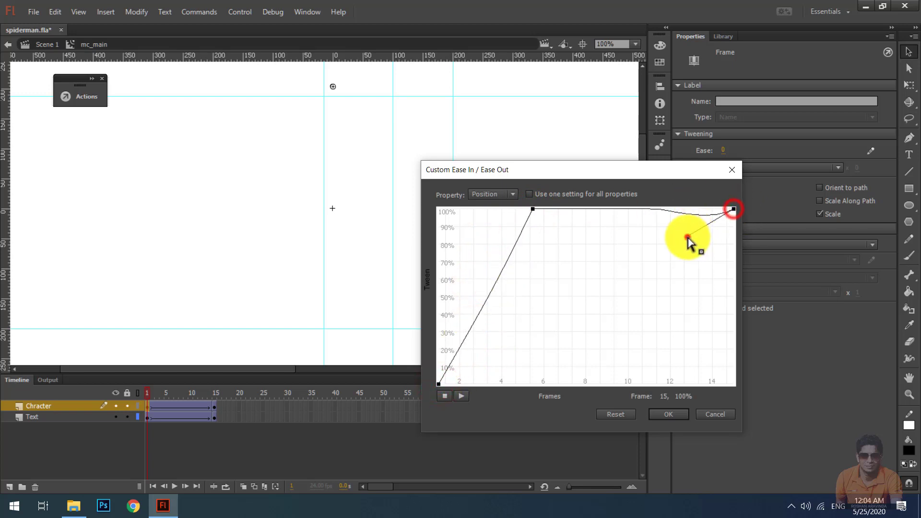
left_click_drag(687, 238, 670, 210)
left_click(671, 415)
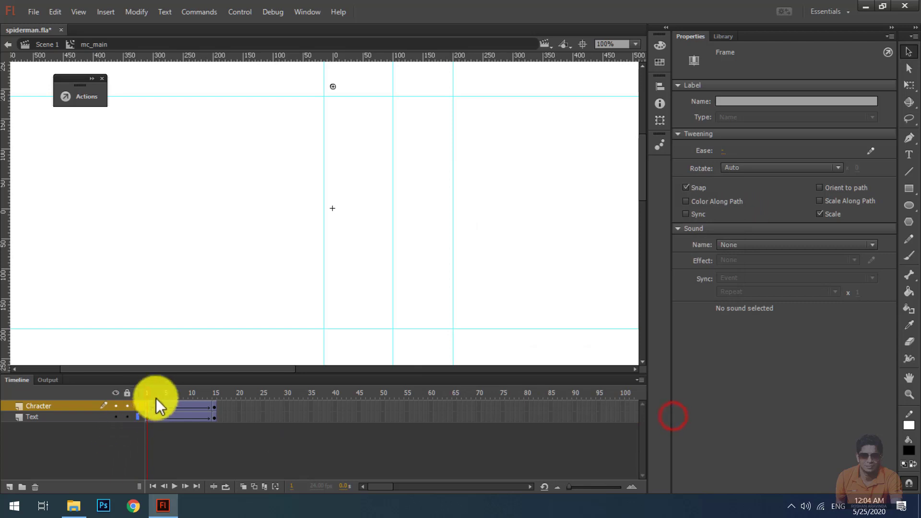
mouse_move(149, 394)
left_mouse_down()
mouse_move(195, 396)
mouse_move(148, 395)
left_mouse_up()
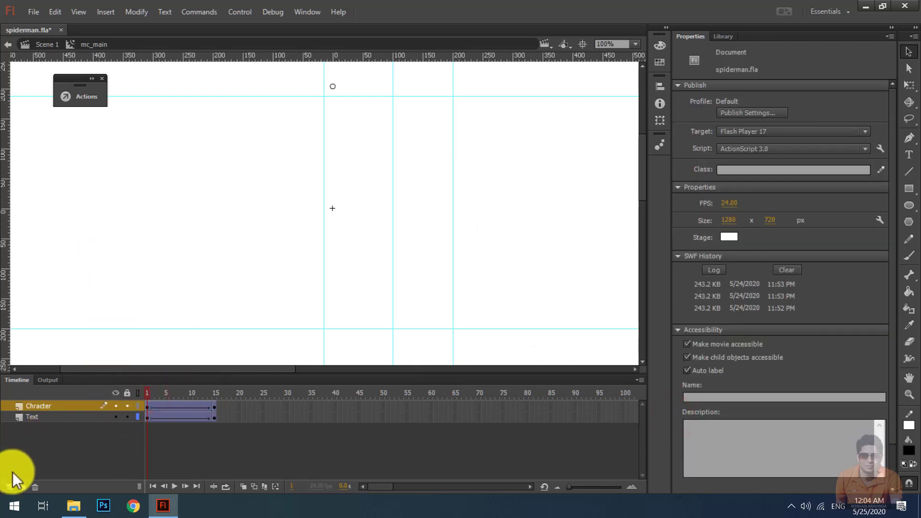
Add a layer named Actions above the Chracter layer in mc_main
left_click(9, 487)
double_click(47, 407)
type("Actions")
key("Return")
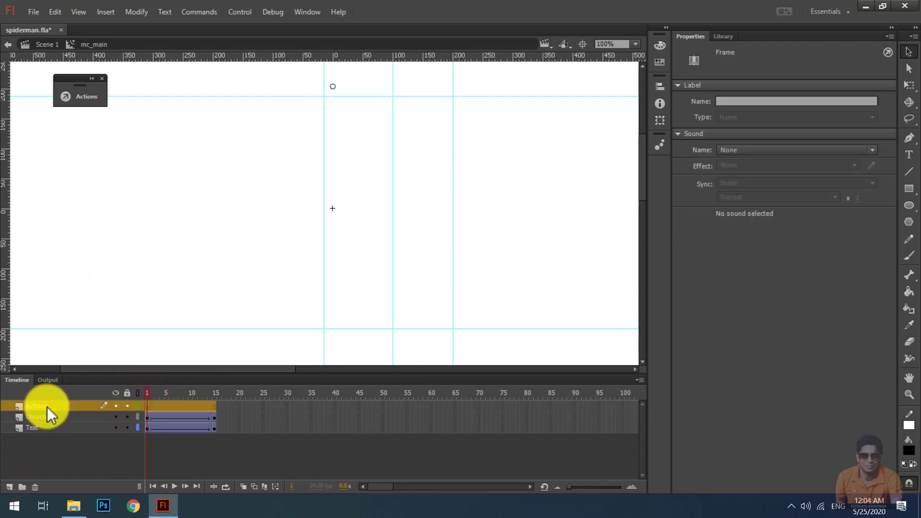
Insert a keyframe at frame 15 of mc_main's Actions layer and give it the script stop();
right_click(215, 409)
left_click(258, 172)
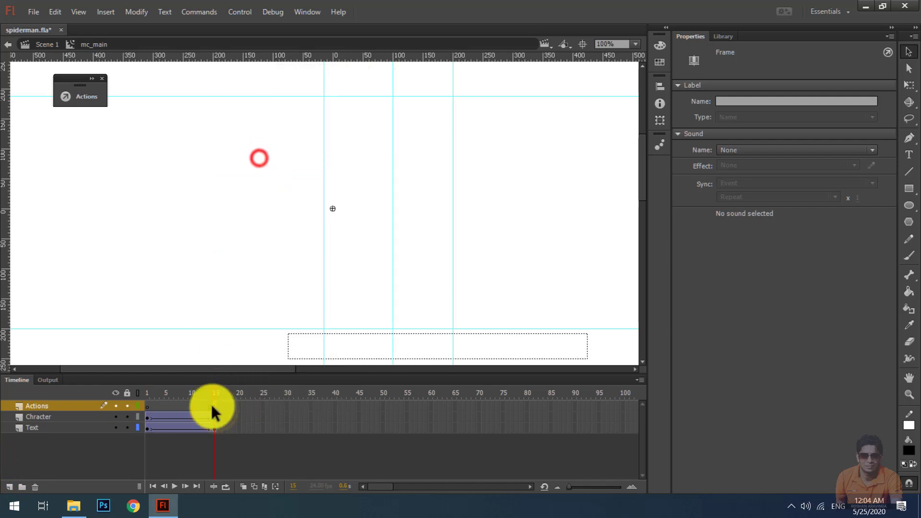
right_click(215, 407)
left_click(227, 399)
left_click(367, 235)
type("stop();")
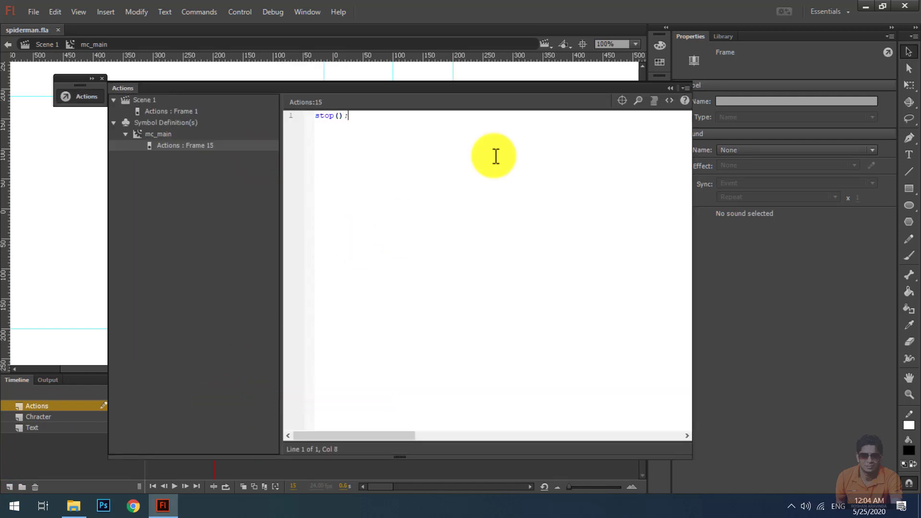
left_click(671, 87)
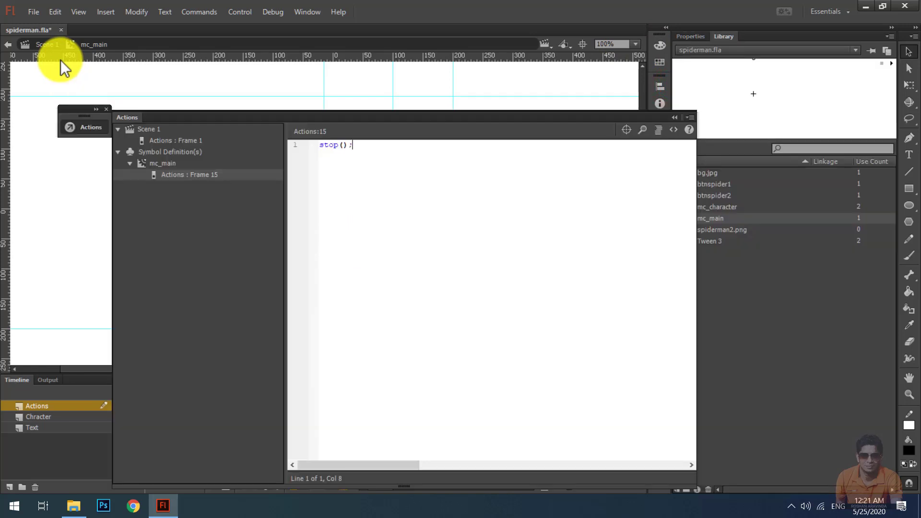
left_click(680, 118)
Return to Scene 1 and test the movie with the SPIDERMAN-I button
left_click(40, 43)
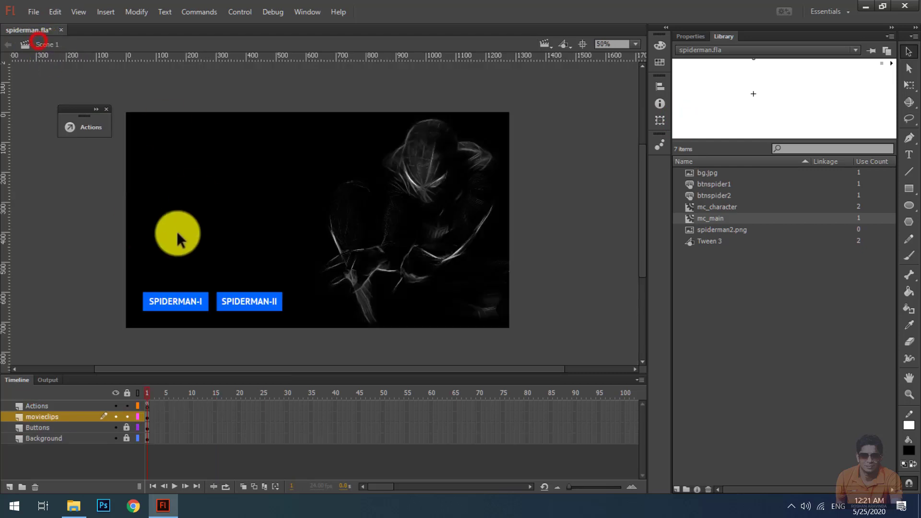
key("ctrl+Return")
left_click(229, 407)
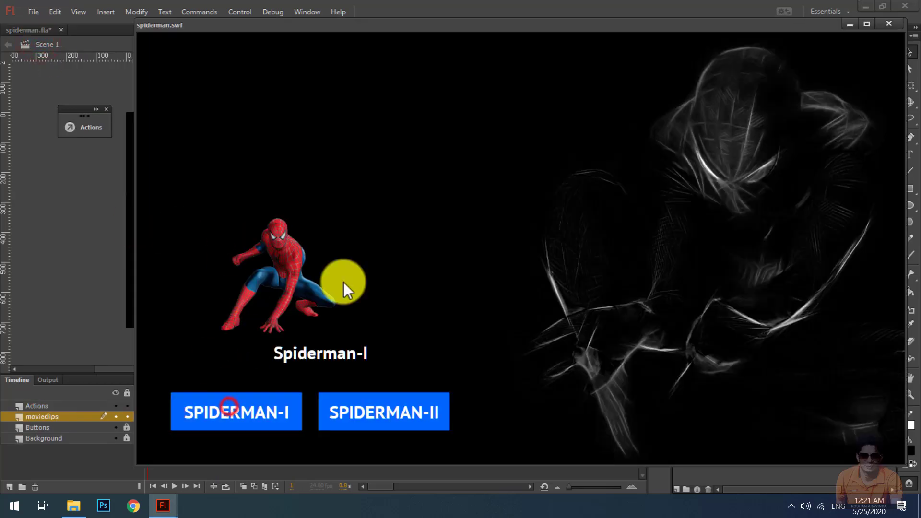
left_click(889, 23)
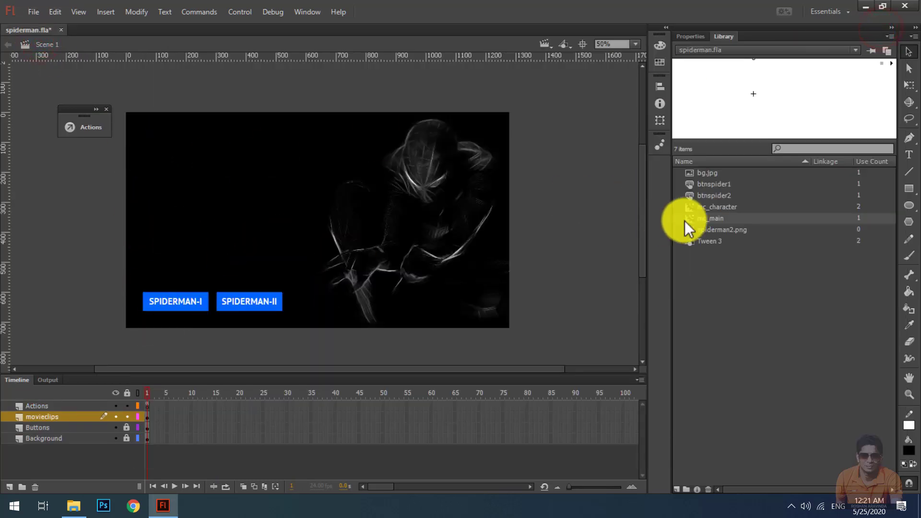
Reopen mc_main and comment out the stop(); line in the frame 15 script with //
double_click(693, 219)
right_click(216, 405)
left_click(235, 397)
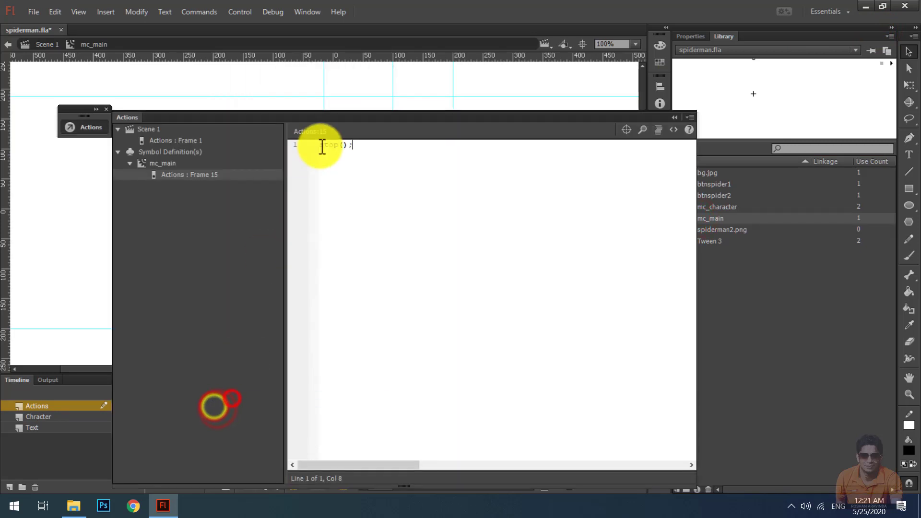
left_click(319, 144)
type("//")
Test the movie with the SPIDERMAN-I and SPIDERMAN-II buttons to examine how the animation plays without the stop command
key("ctrl+Return")
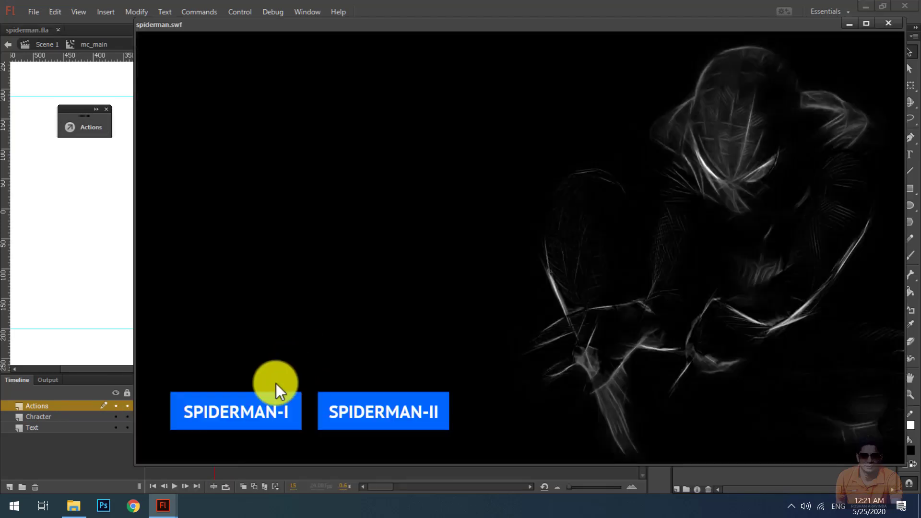
left_click(240, 414)
left_click(368, 418)
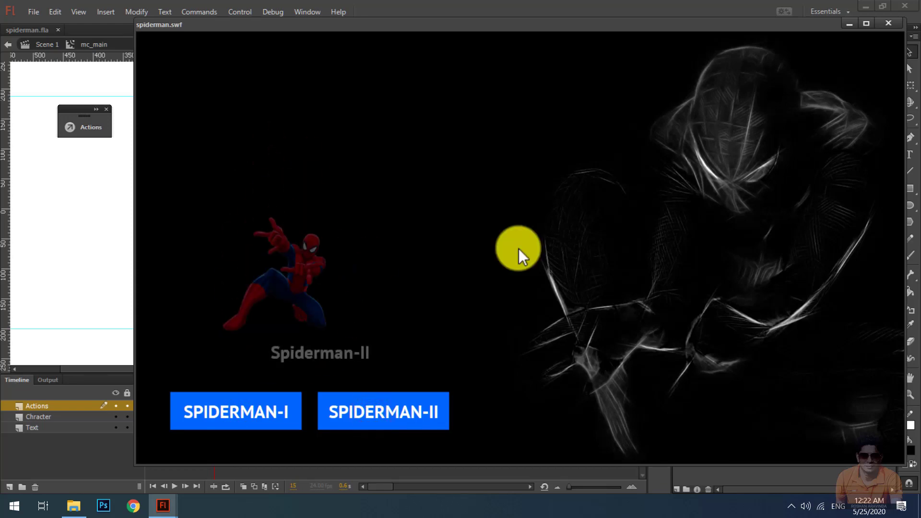
left_click(888, 23)
Remove the comment marks from stop(); in mc_main's frame 15 script and save the file
left_click(215, 407)
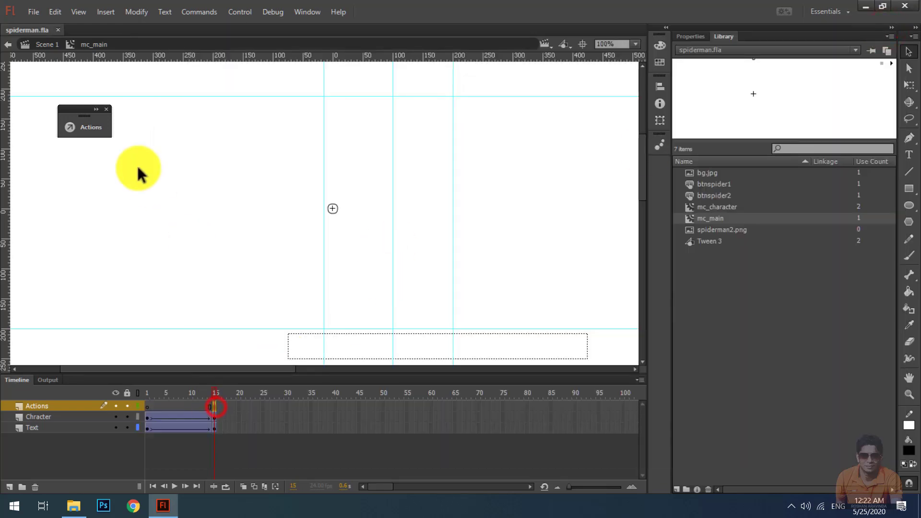
left_click(86, 127)
left_click(328, 144)
key("BackSpace")
key("BackSpace")
key("ctrl+s")
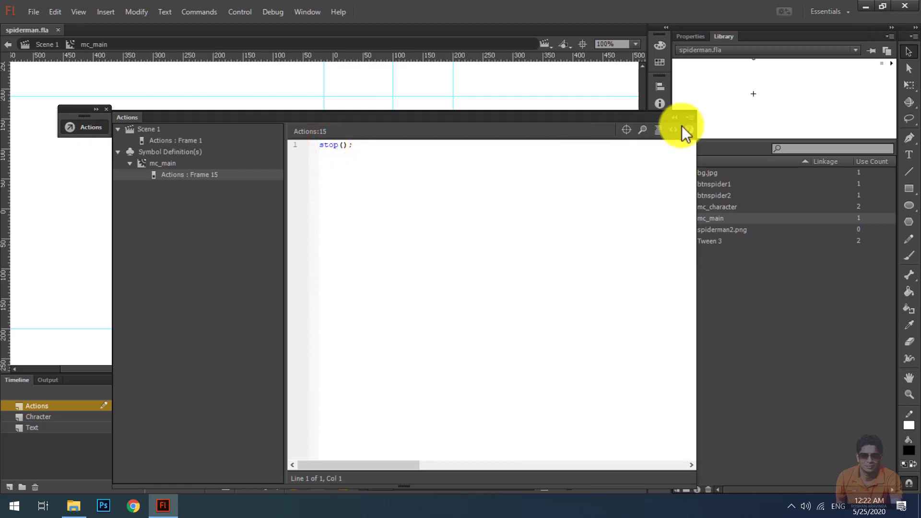
left_click(674, 117)
Go back to Scene 1 and test both Spiderman buttons in the movie with the stop command active
left_click(47, 44)
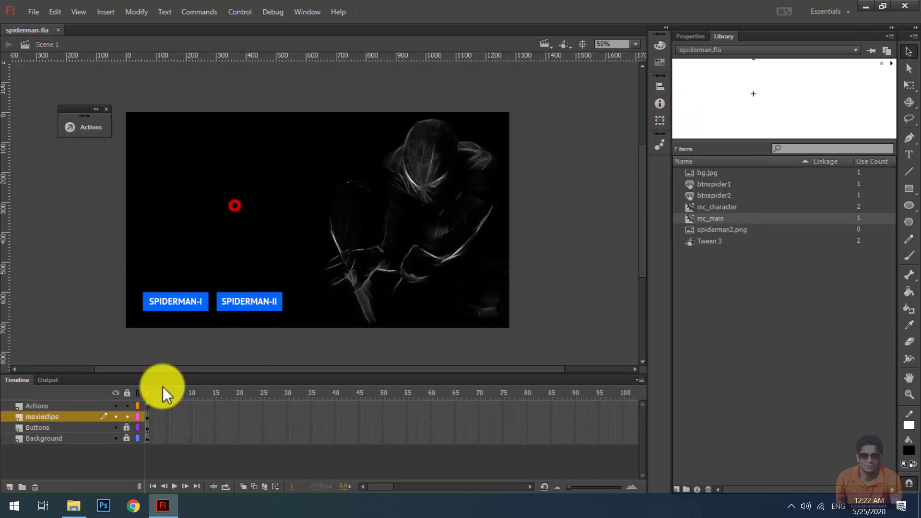
left_click(59, 418)
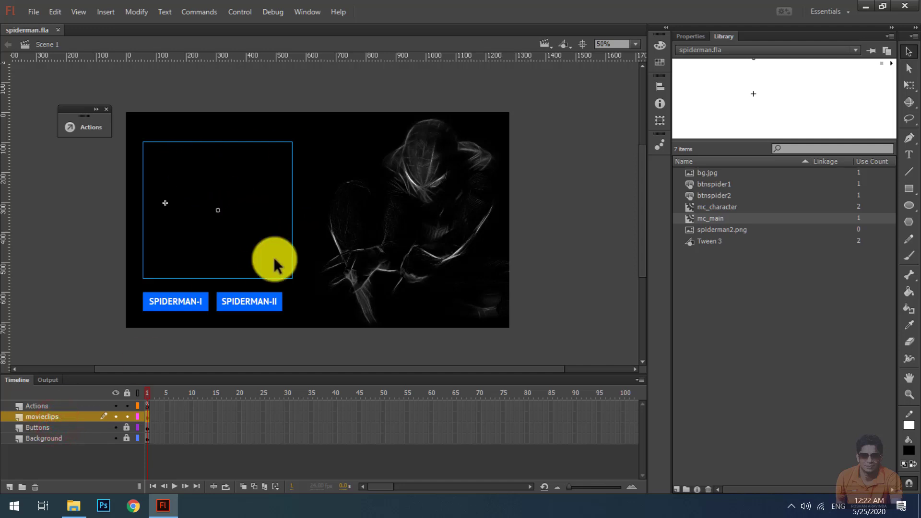
left_click(682, 36)
left_click(727, 35)
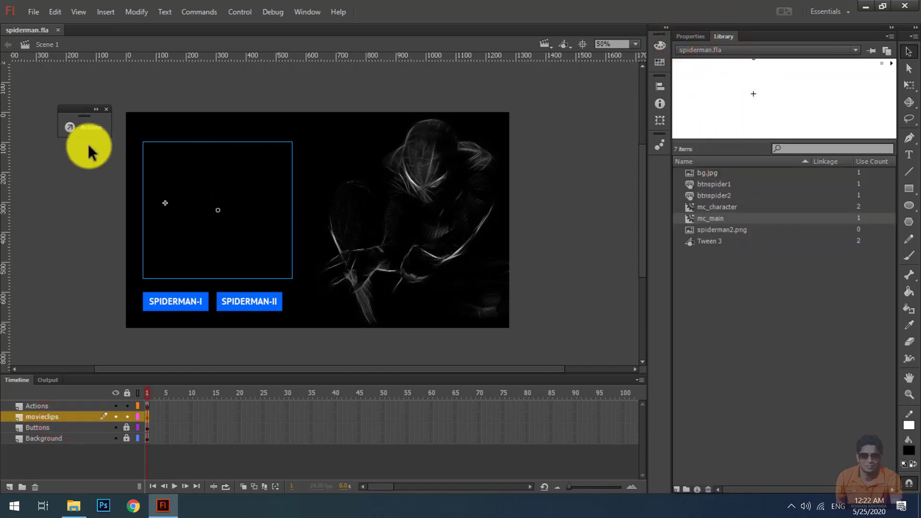
key("ctrl+Return")
left_click(243, 415)
left_click(397, 429)
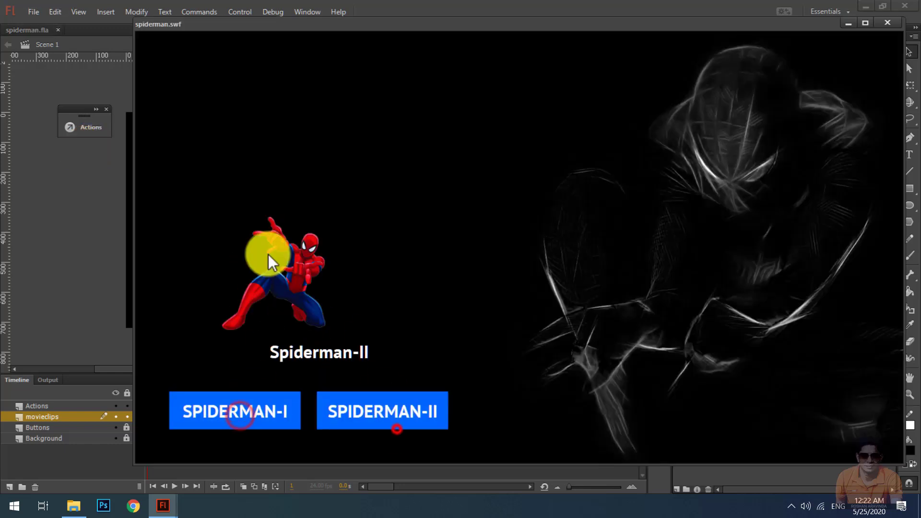
left_click(888, 23)
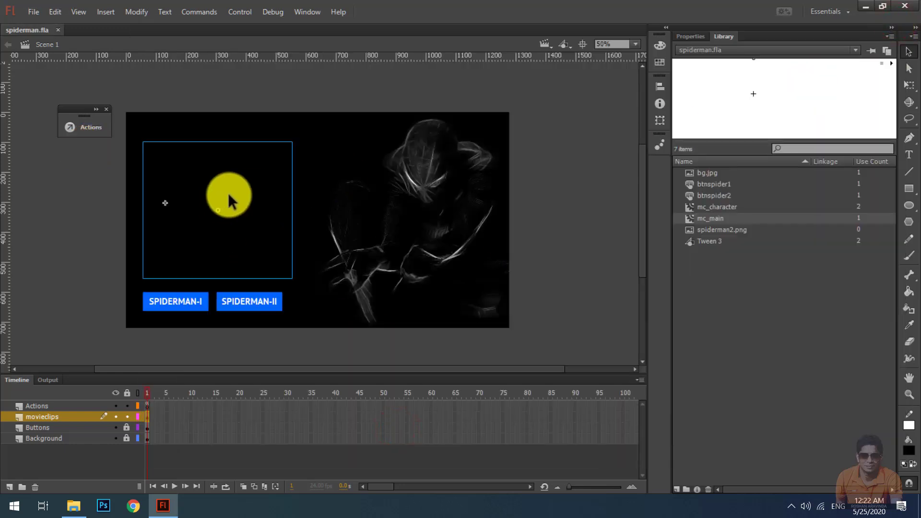
Delete the movieclips layer from Scene 1, including its mc_main instance
left_click(228, 193)
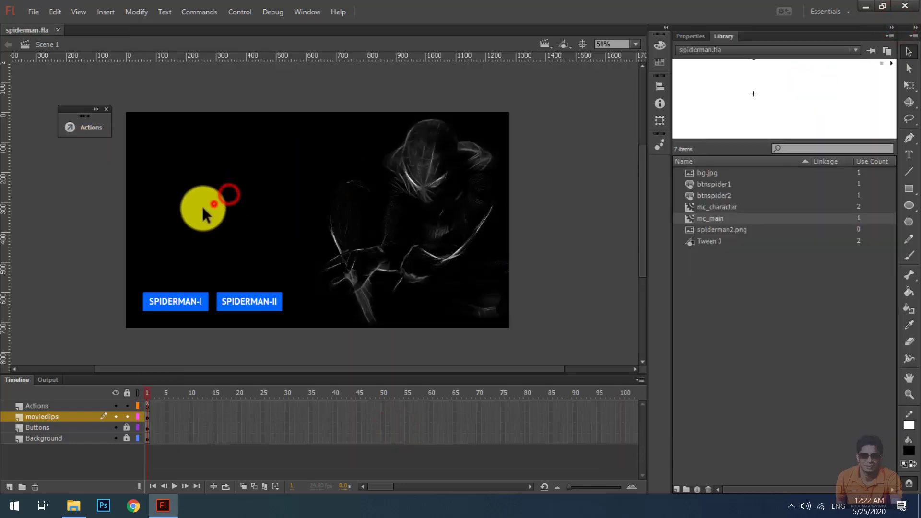
left_click(145, 416)
right_click(59, 416)
left_click(102, 182)
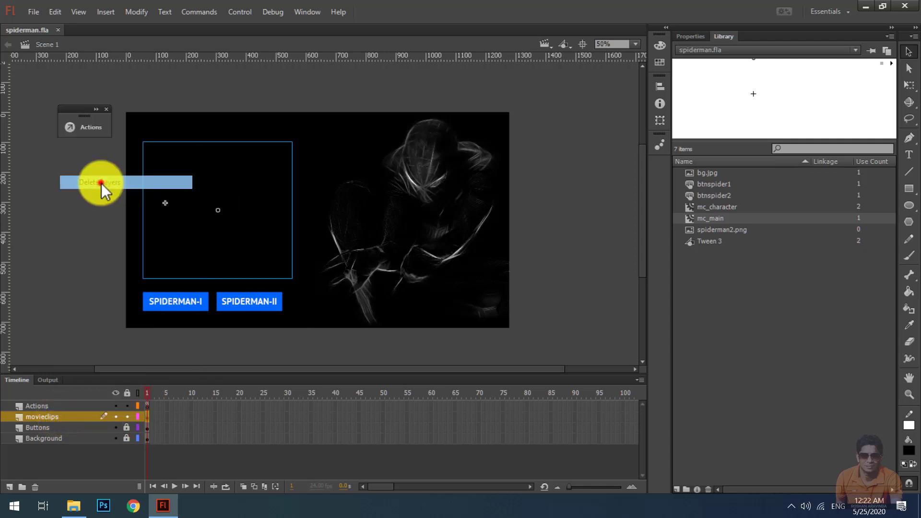
Enable Export for ActionScript for the mc_main library symbol with the class name mc_main
right_click(764, 220)
left_click(803, 386)
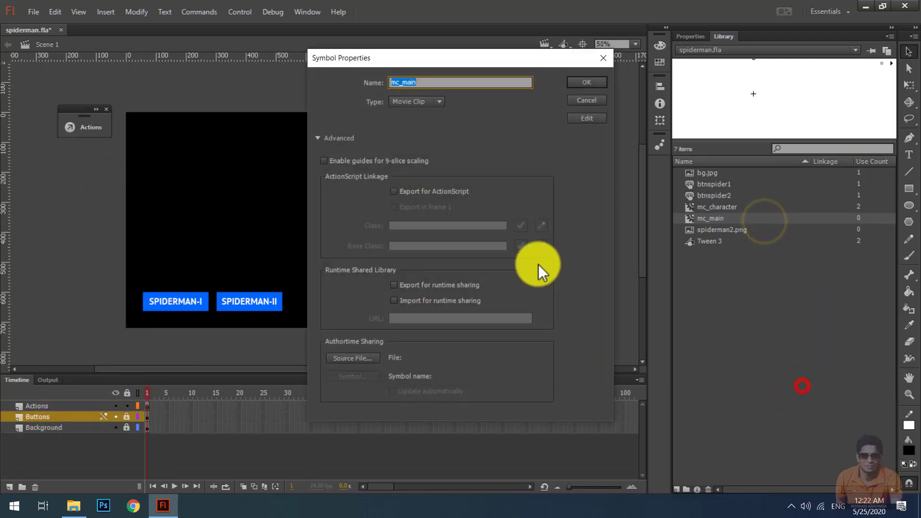
left_click(394, 191)
left_click(430, 229)
left_click(587, 82)
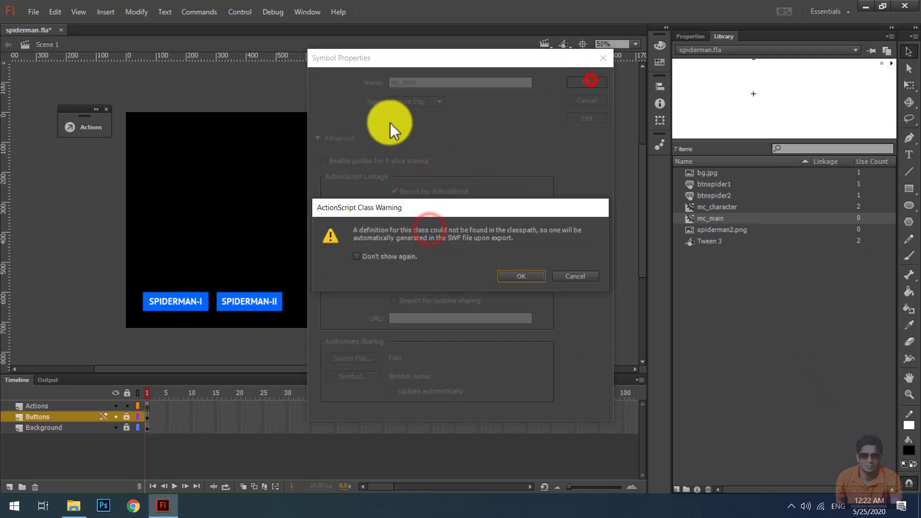
left_click(528, 282)
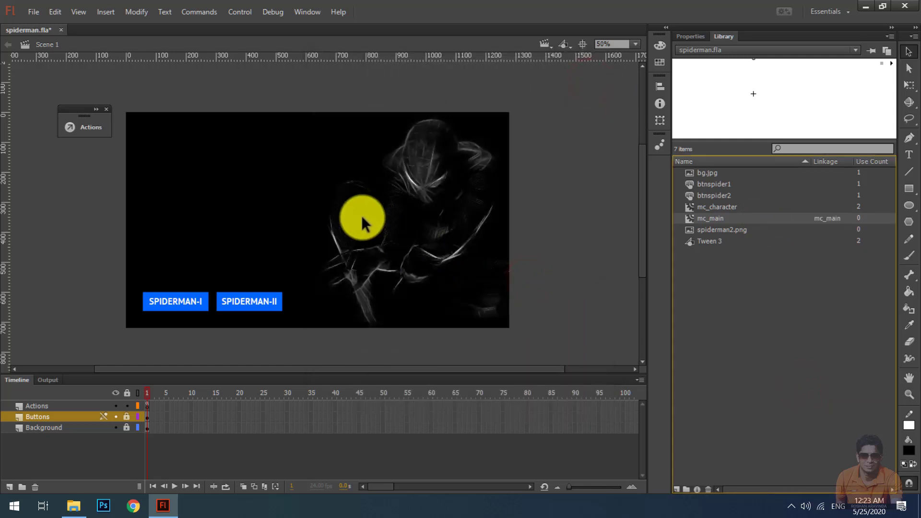
In the Scene 1 frame 1 script, declare var cls_main:mc_main = new mc_main(); below the topic variable and save
left_click(101, 131)
left_click(205, 141)
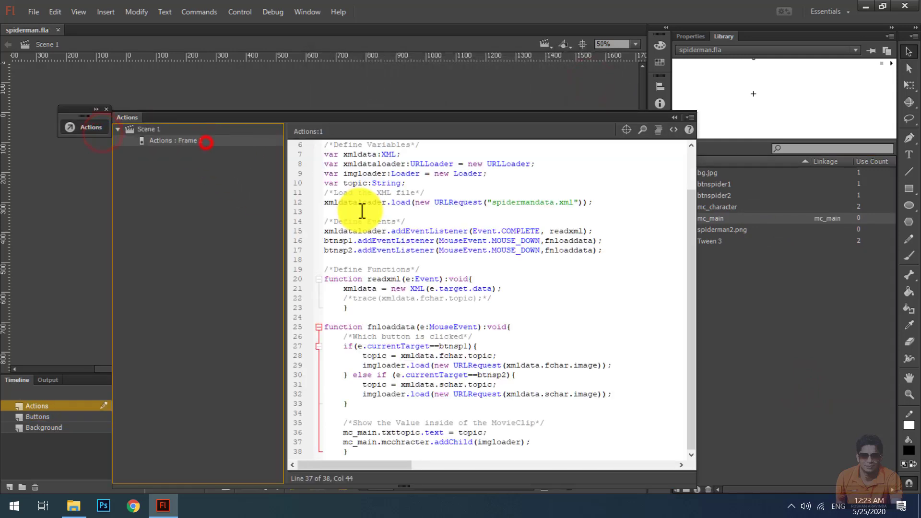
left_click(437, 184)
key("Return")
type("var")
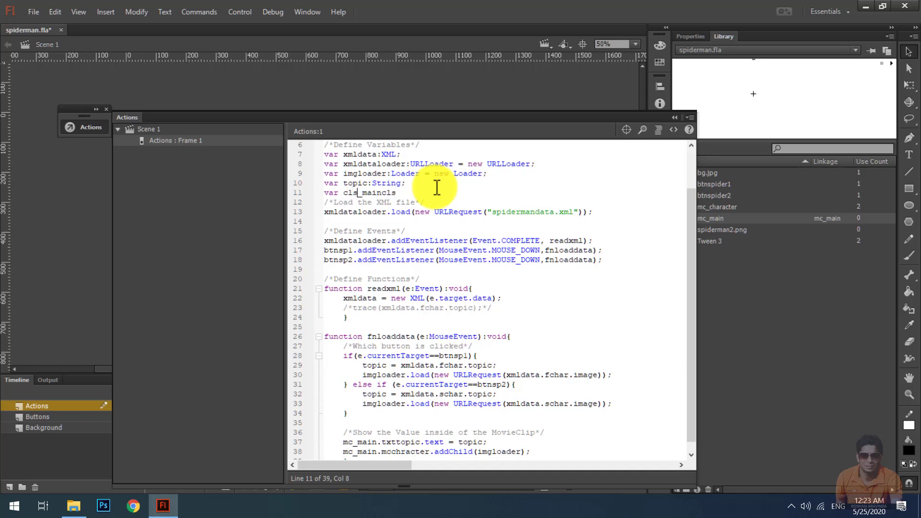
type("cls_main:m")
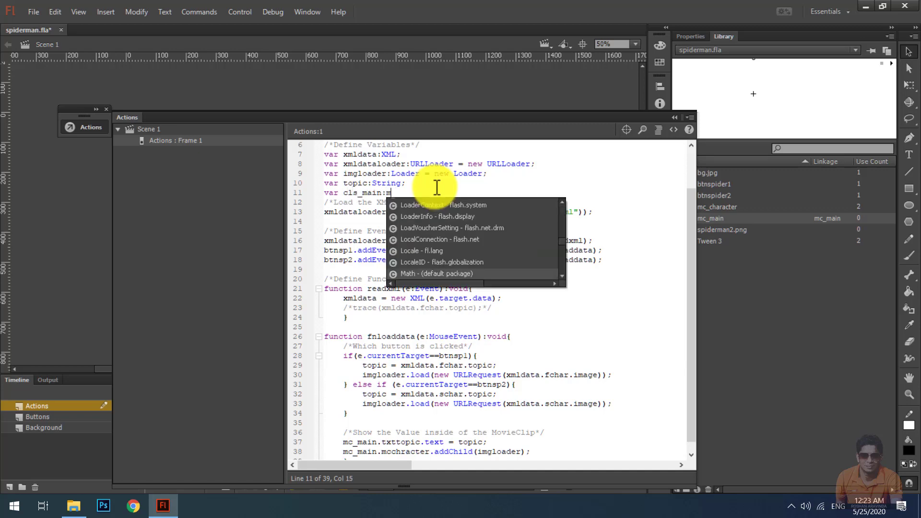
type("c_main = new")
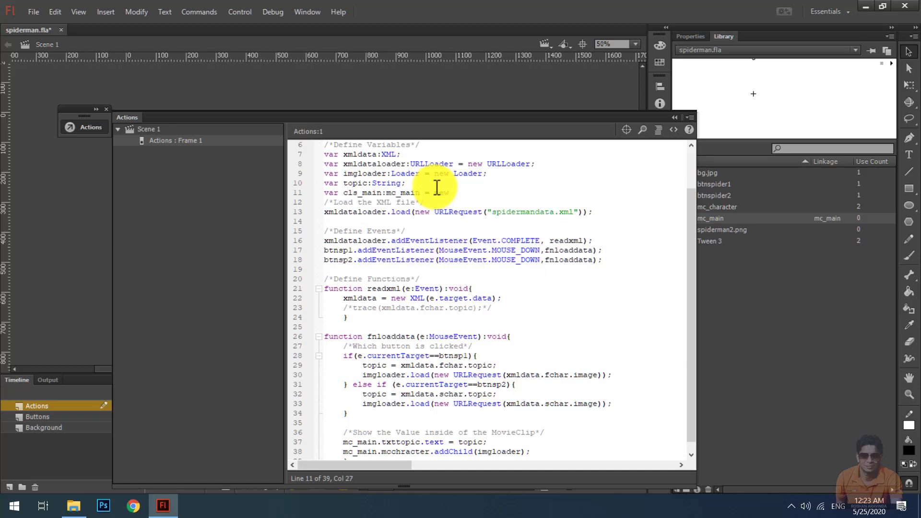
type(" mc_main();")
key("ctrl+s")
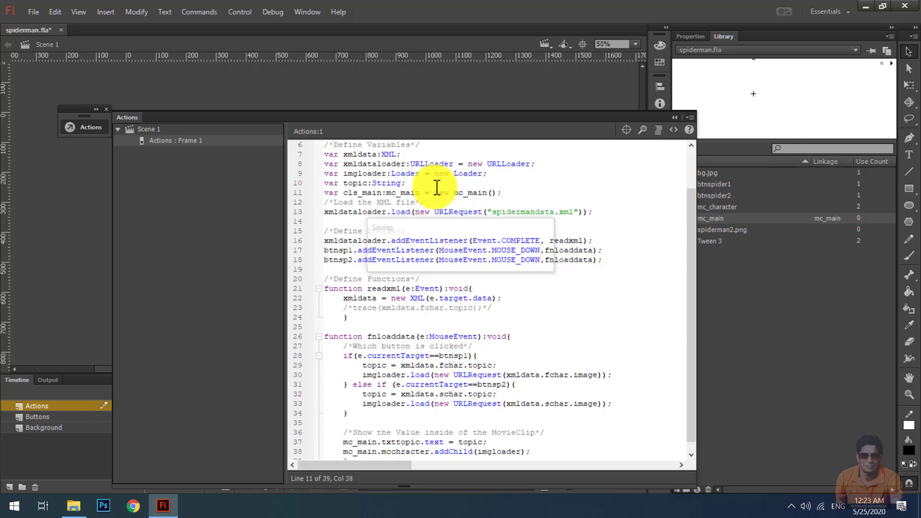
Insert a blank line below the cls_main declaration and select the cls_main variable name
left_click(466, 212)
left_click(503, 191)
key("Return")
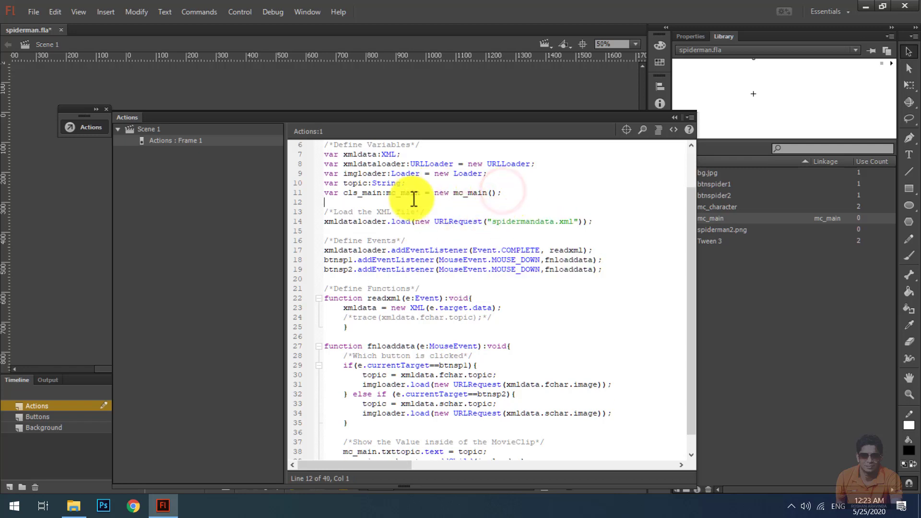
double_click(462, 194)
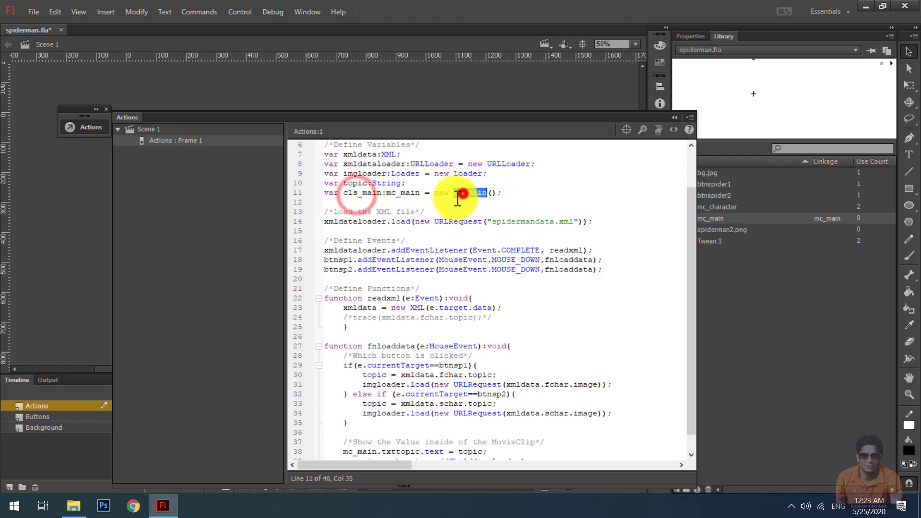
double_click(362, 193)
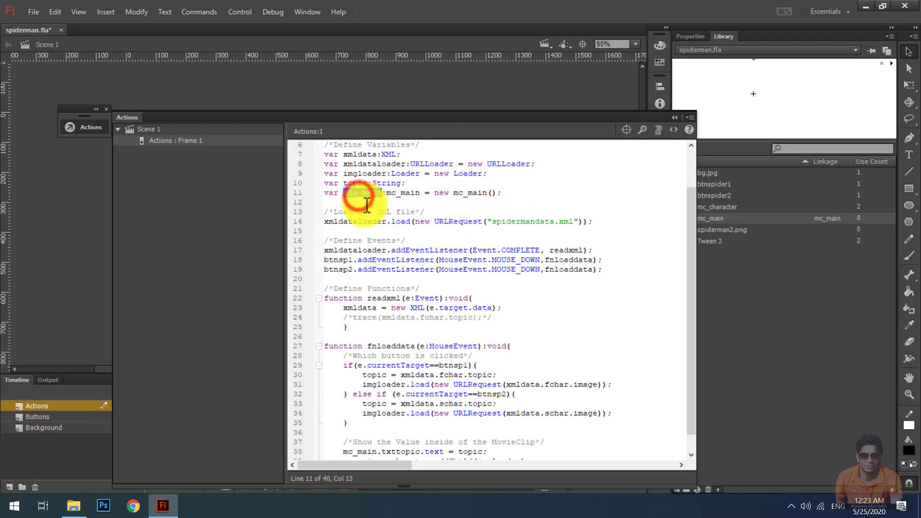
Rename the variable declared on line 11 to mc_maincls
type("mc_maind")
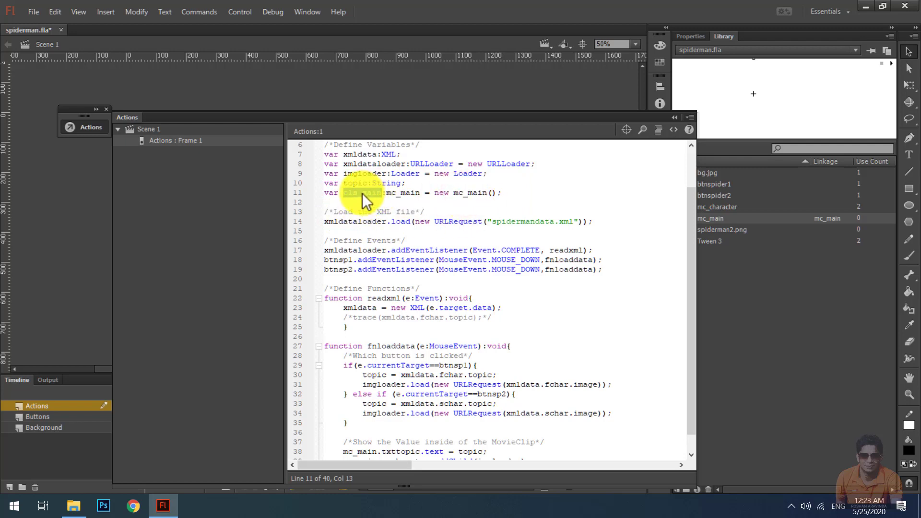
type("ls")
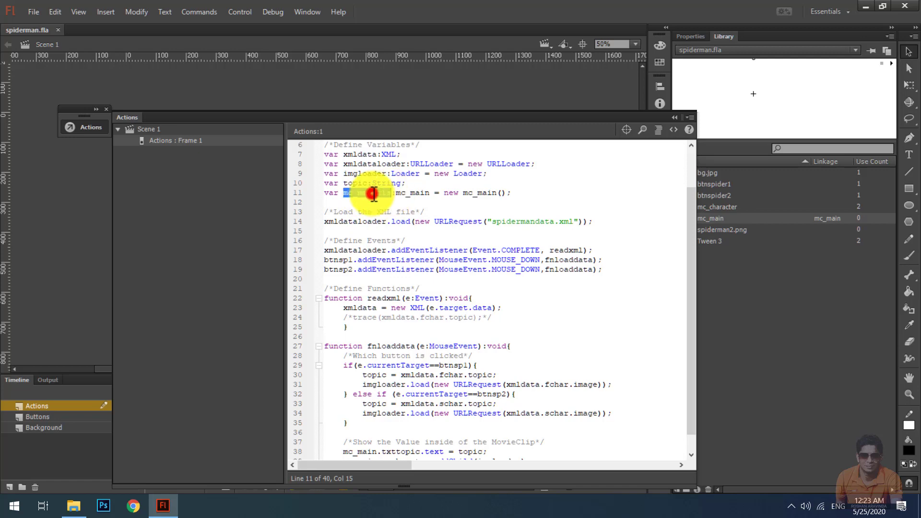
double_click(367, 193)
Test the movie, inspect the line of code behind the first compiler error, and close the error list and preview
scroll(381, 238, "down", 1)
key("ctrl+Return")
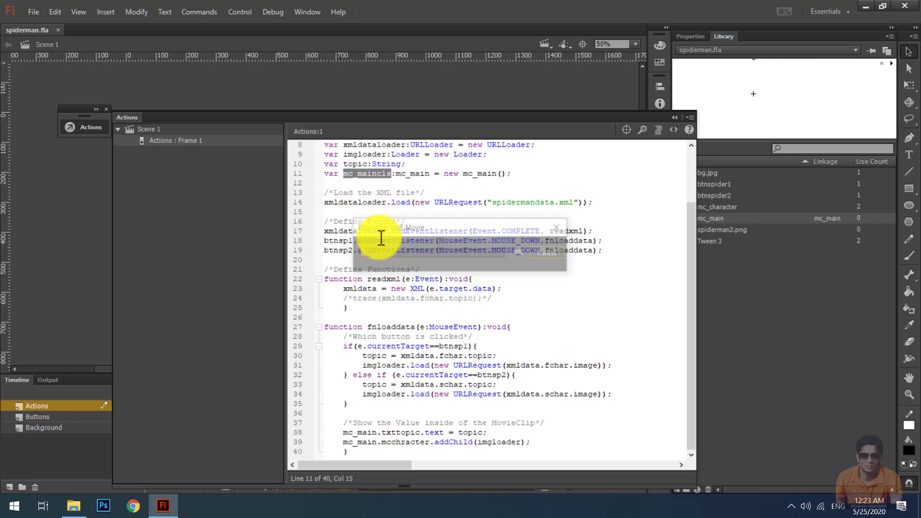
left_click(262, 61)
left_click(273, 51)
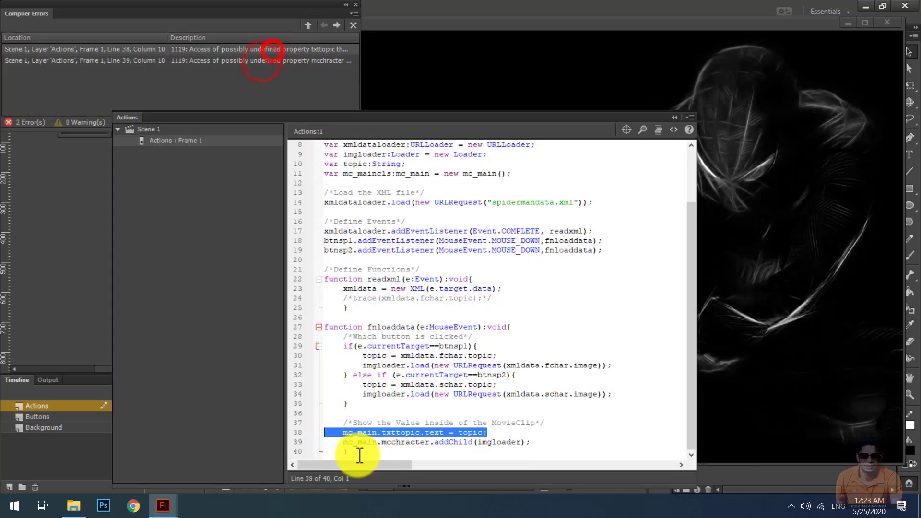
left_click(355, 6)
left_click(890, 23)
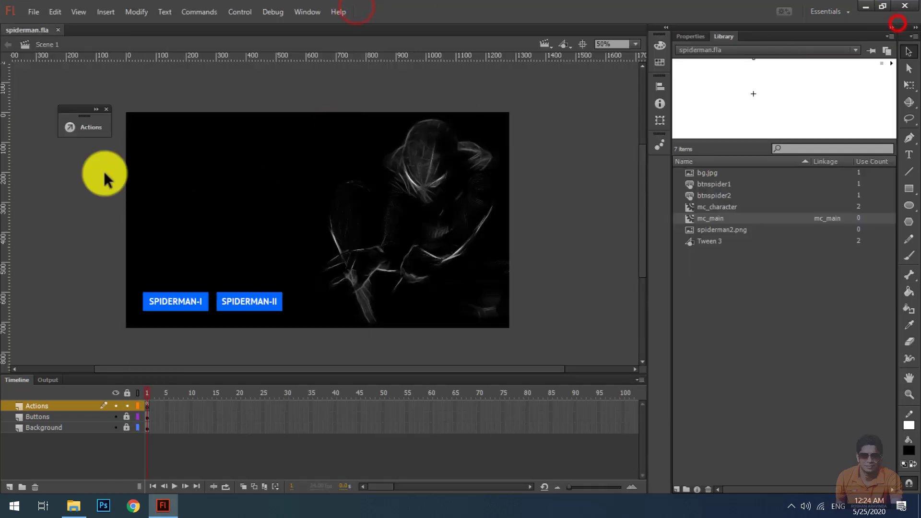
Replace mc_main with mc_maincls in the txttopic.text and mcchracter.addChild lines of the fnloaddata function
left_click(72, 127)
double_click(365, 173)
key("ctrl+c")
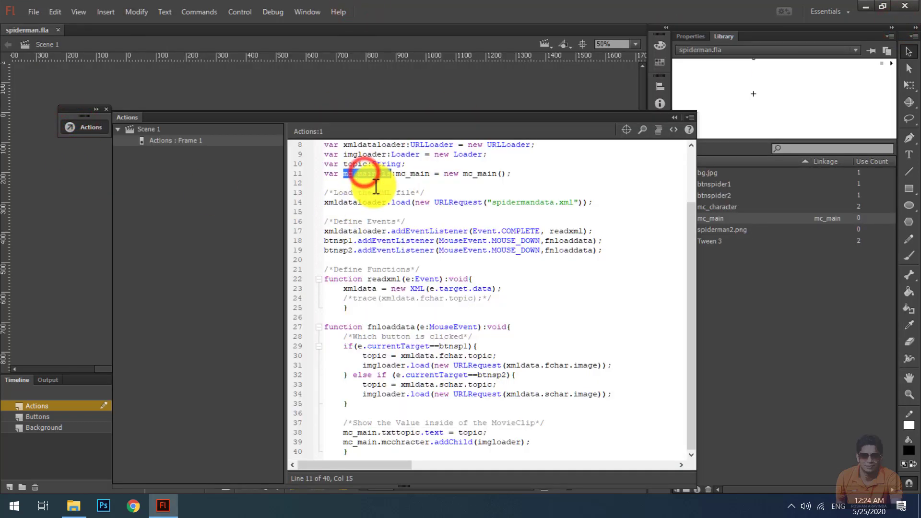
double_click(356, 432)
key("ctrl+v")
double_click(356, 442)
key("ctrl+v")
Add the line stage.addChild(mc_maincls); at the end of the fnloaddata function, below the mcchracter.addChild line
left_click(548, 444)
key("Return")
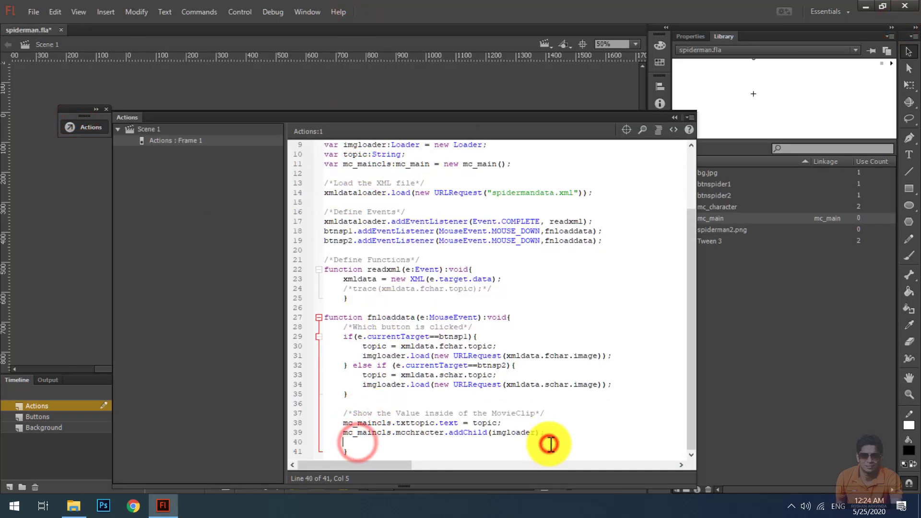
type("stage.addChild(")
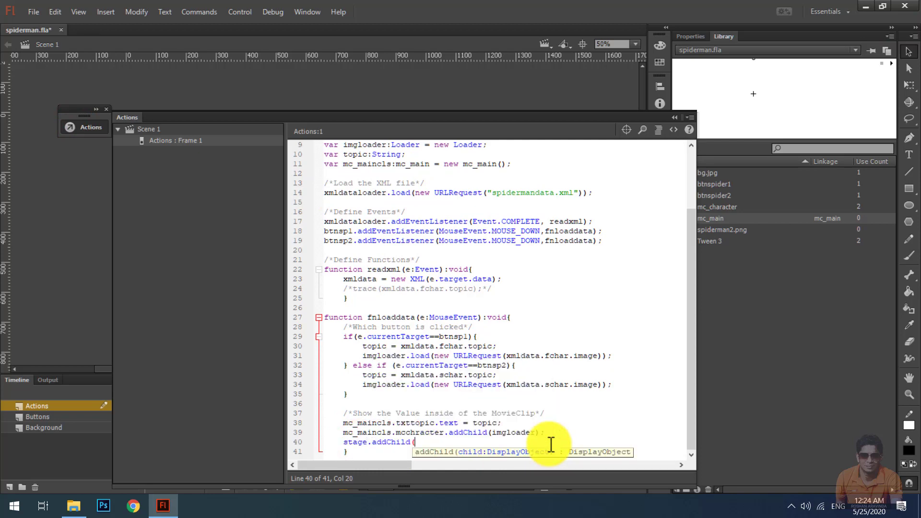
key("ctrl+v")
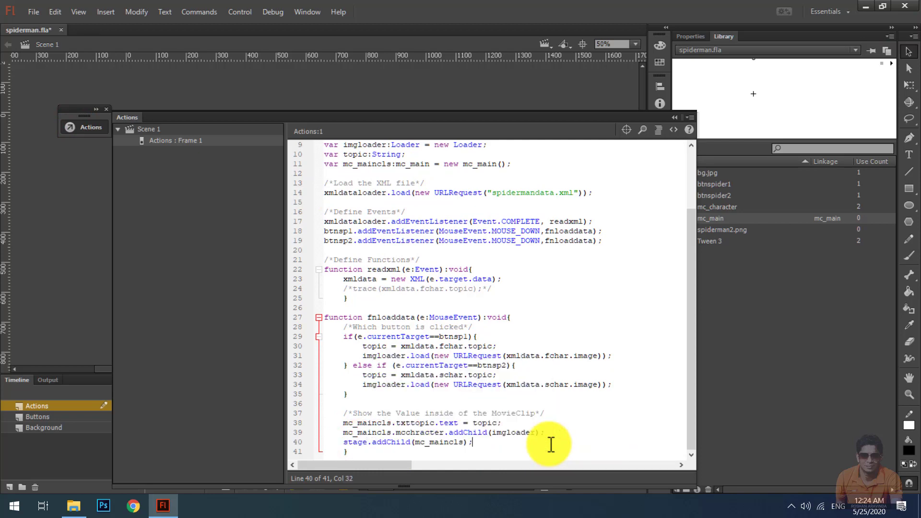
Test the movie by alternating between the SPIDERMAN-I and SPIDERMAN-II buttons to check the loaded content, and close the preview
key("ctrl+Return")
left_click(281, 413)
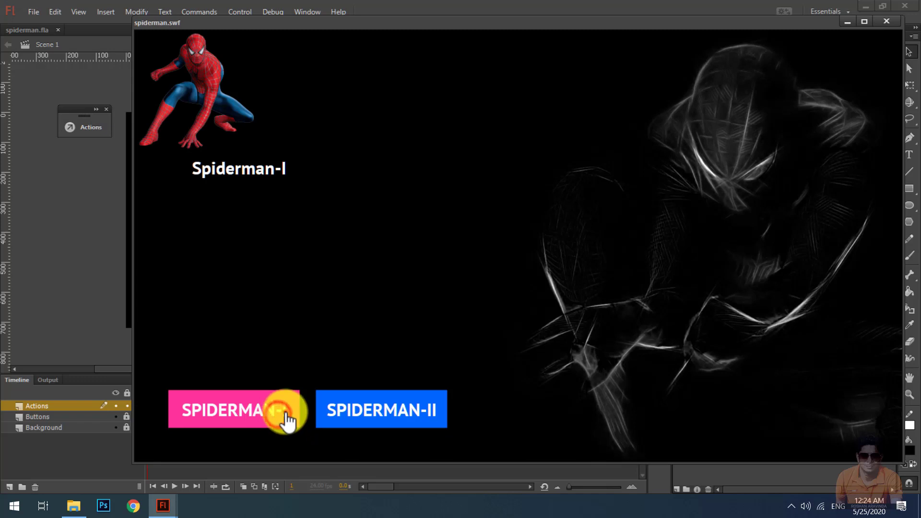
left_click(373, 413)
left_click(262, 413)
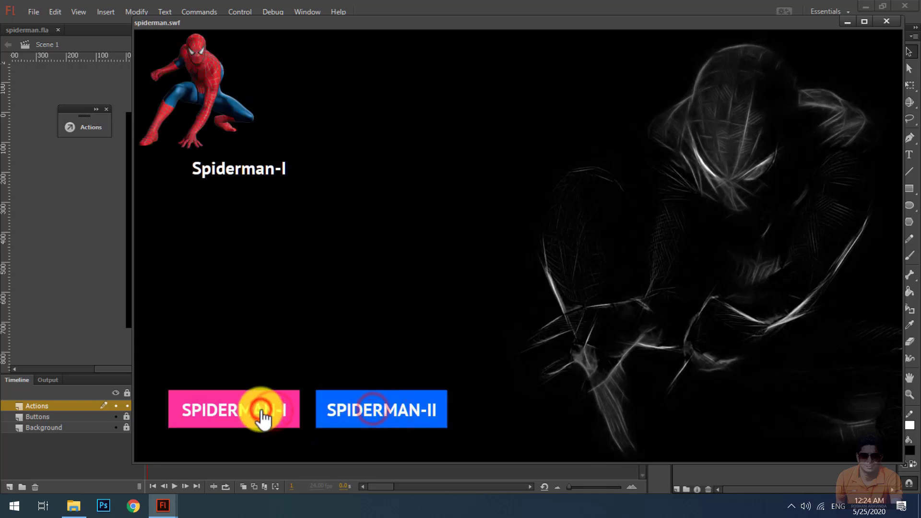
left_click(357, 411)
left_click(263, 413)
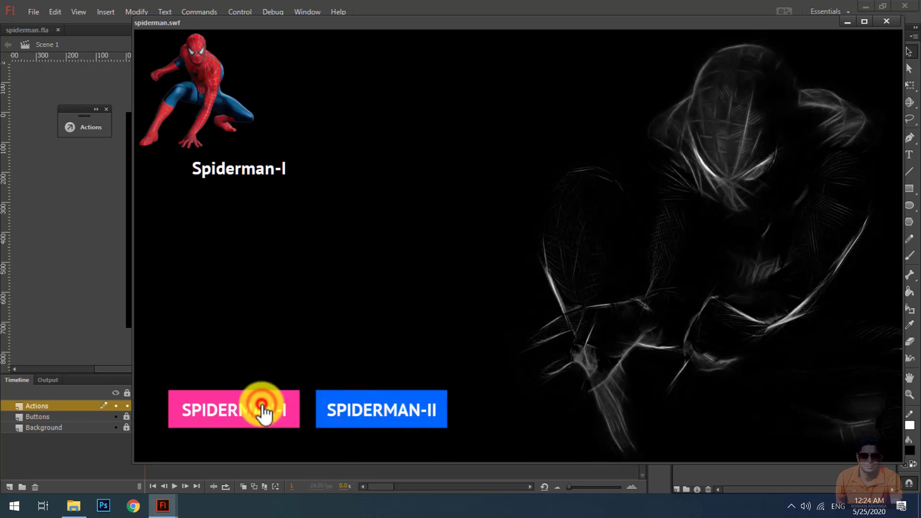
left_click(886, 21)
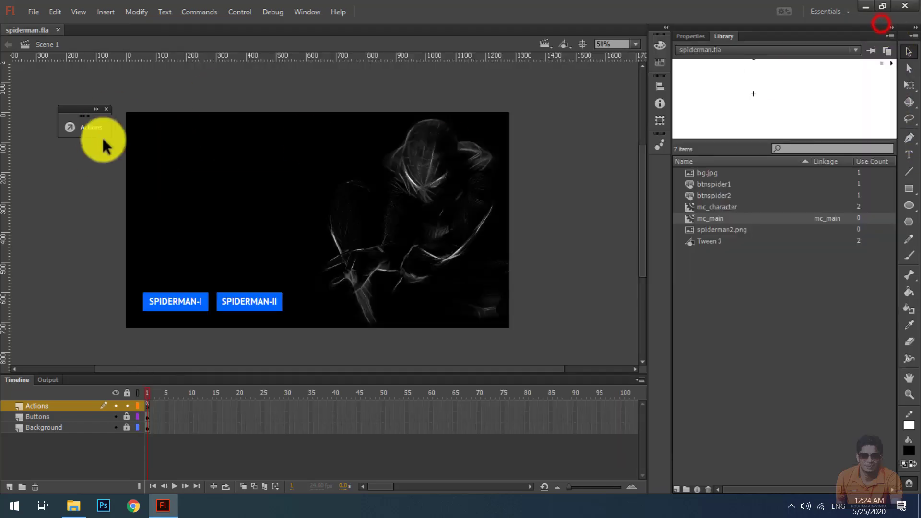
Add the line mc_maincls.play(); below stage.addChild(mc_maincls); in fnloaddata and save the file
left_click(91, 127)
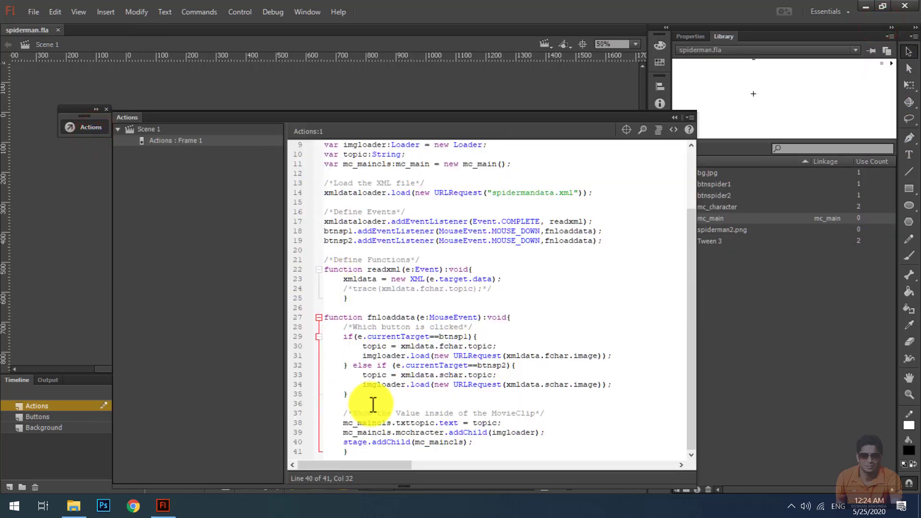
left_click(497, 443)
key("Return")
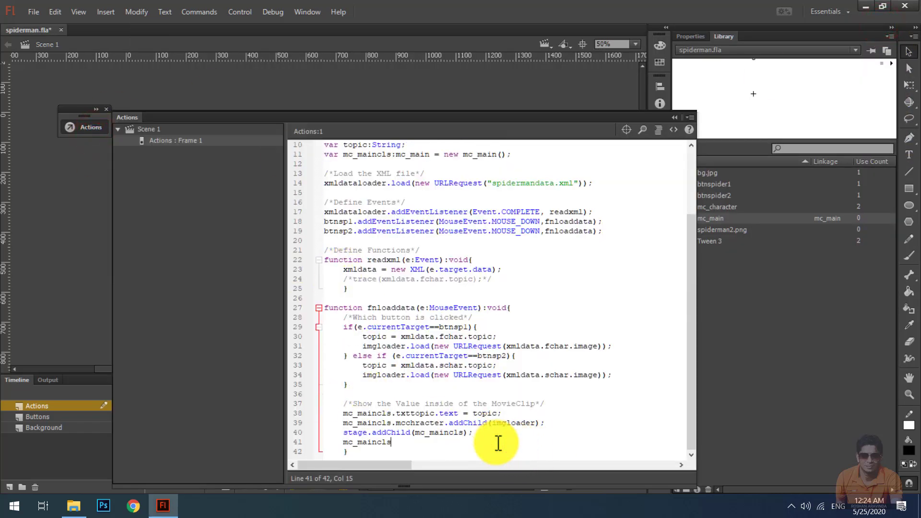
key("ctrl+s")
Test the movie again to check that each Spiderman button replays the animation, and close the preview
key("ctrl+Return")
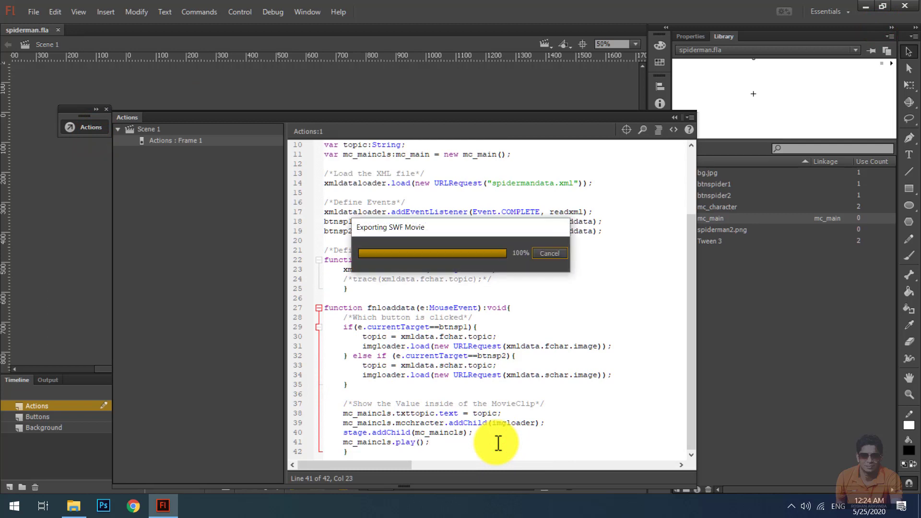
left_click(249, 403)
left_click(377, 407)
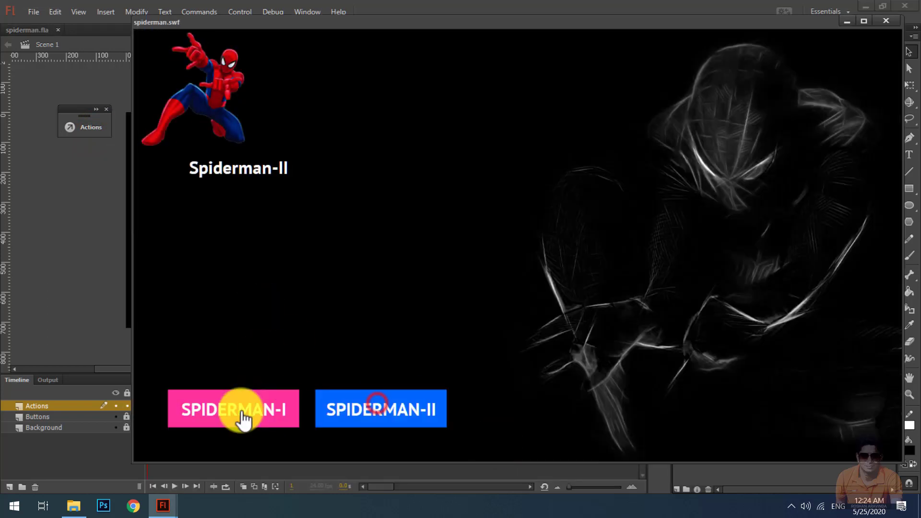
left_click(241, 408)
left_click(362, 409)
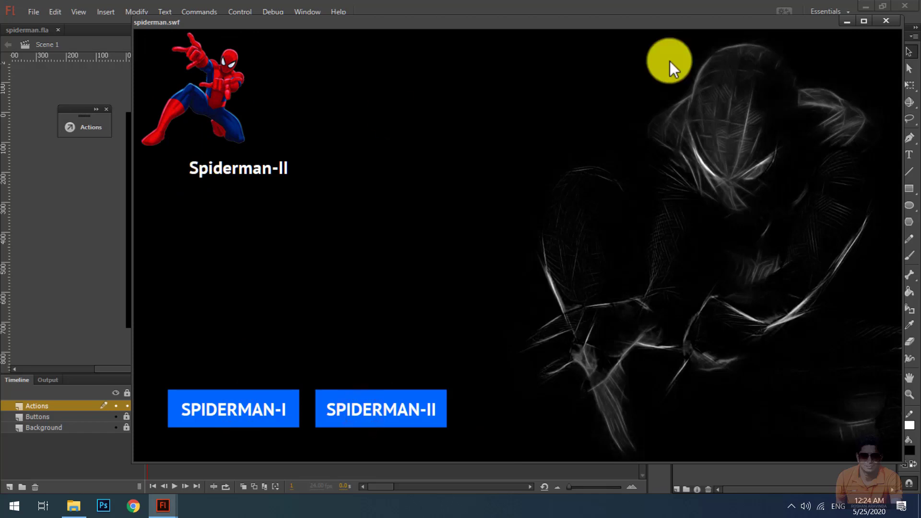
left_click(887, 21)
Add mc_maincls.x = 242; and mc_maincls.y = 200; above the stage.addChild line in fnloaddata and save the file
left_click(85, 128)
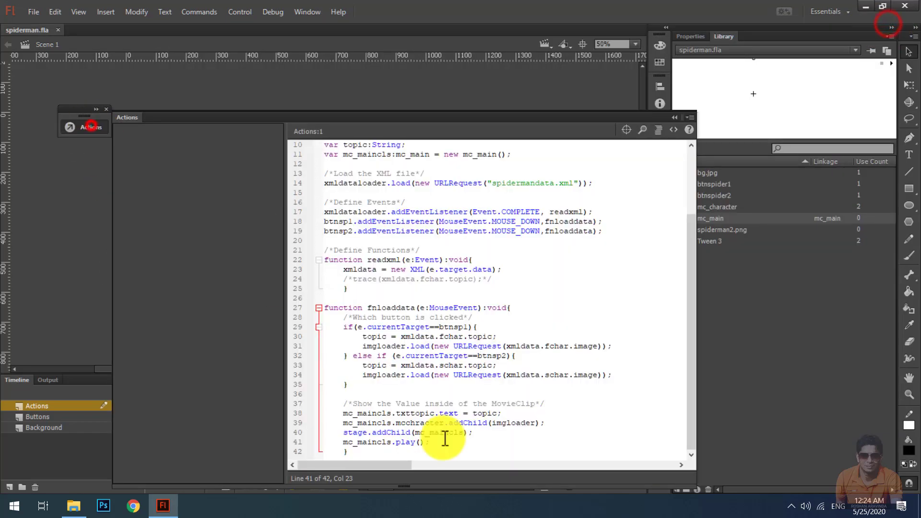
left_click(559, 425)
key("Return")
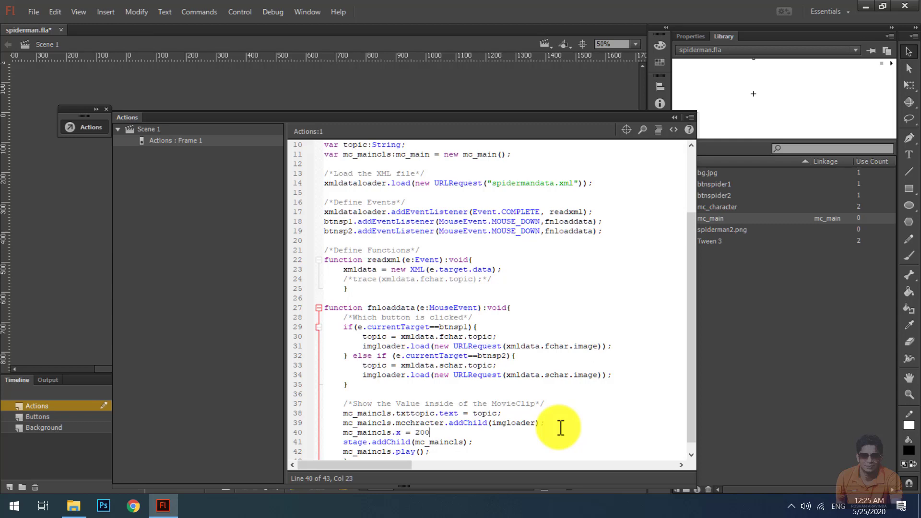
type("mc_maincls.x = 242;")
key("Return")
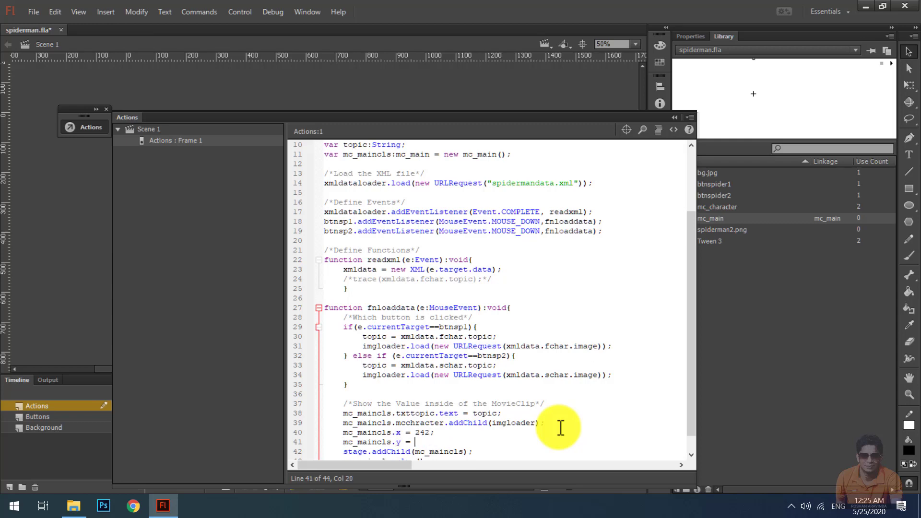
type("200;")
key("ctrl+s")
Test both buttons in the movie, check how the topic text aligns with the character image, and close the preview
key("ctrl+Return")
left_click(242, 405)
left_click(354, 409)
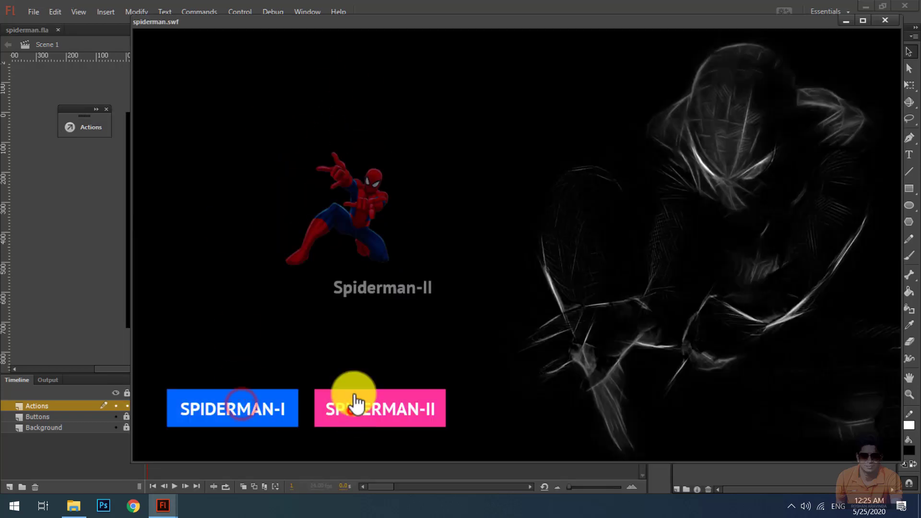
left_click_drag(328, 290, 366, 296)
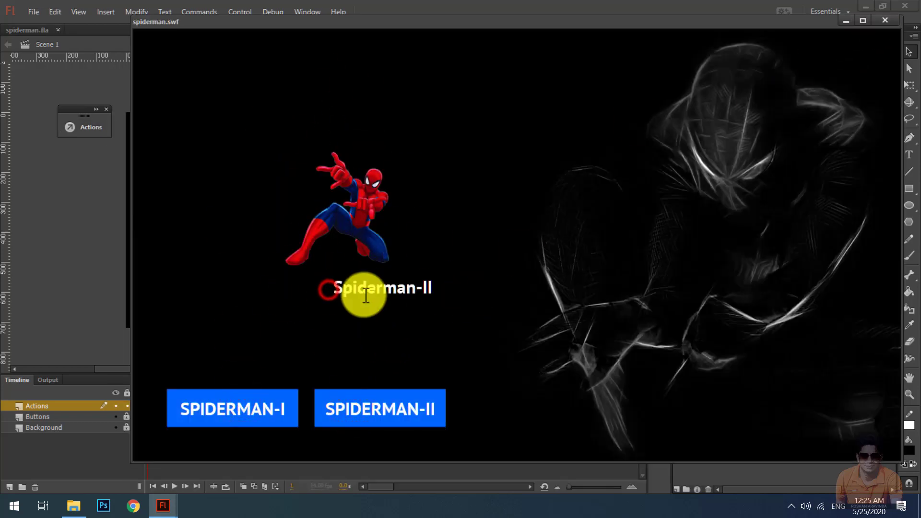
left_click(885, 20)
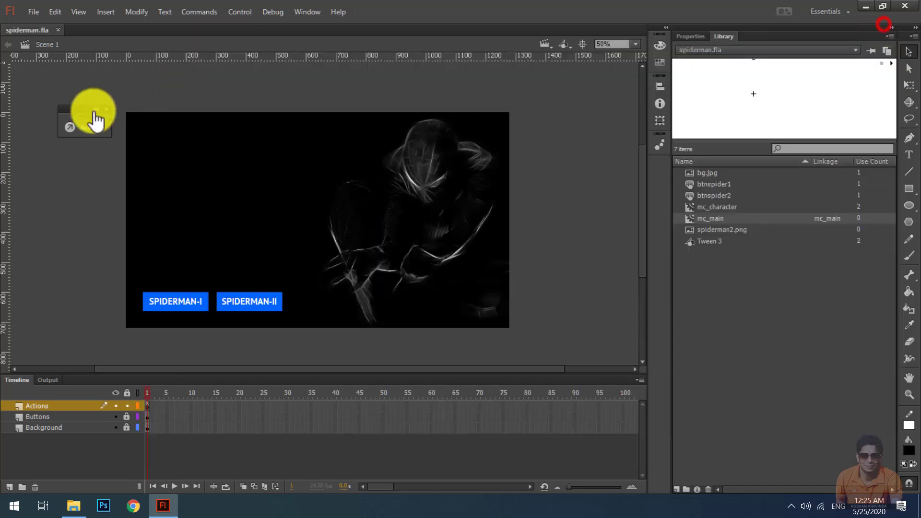
Open the mc_main symbol for editing and move its off-centre vertical guide onto the symbol's origin at 0
double_click(691, 219)
left_click(332, 209)
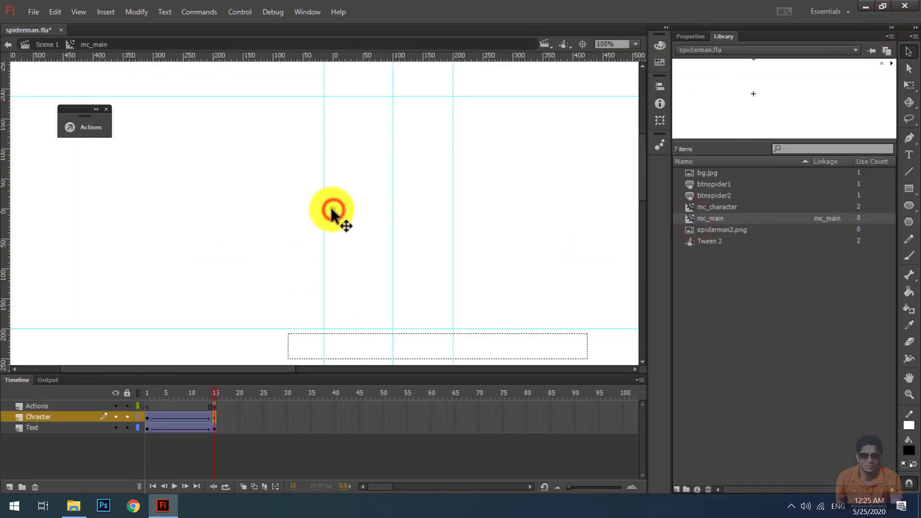
left_click_drag(324, 229, 333, 230)
In frame 1 of the Text layer, move the topic text left until it is centred on the vertical guide at 0
left_click(399, 331)
left_click_drag(227, 429, 148, 431)
left_click(321, 334)
key("Left")
key("Left")
key("Left")
key("Left")
key("Left")
key("Left")
key("Left")
key("Left")
key("Left")
key("Left")
key("Left")
key("Left")
key("Left")
key("Left")
key("Left")
key("Left")
key("Left")
key("Left")
key("Left")
key("Left")
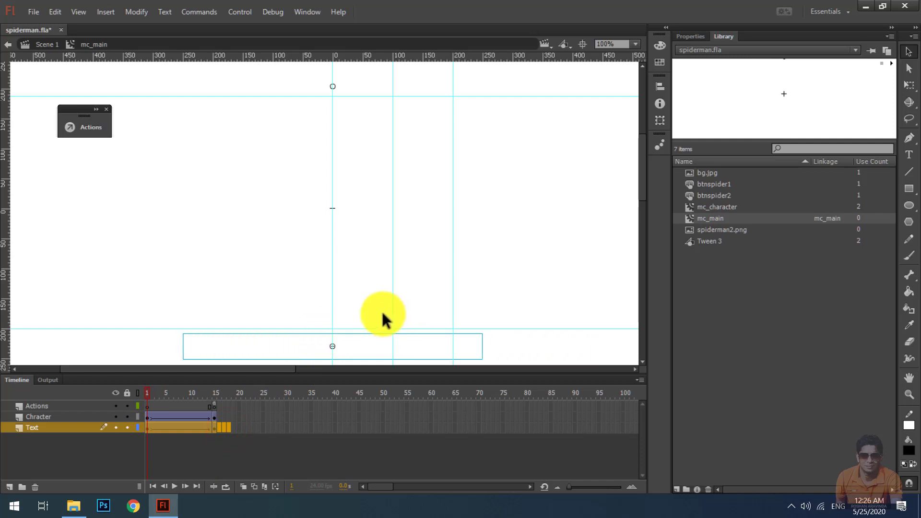
Test both buttons in the movie to check the topic text's position after moving its first keyframe, and close the preview
key("ctrl+Return")
left_click(216, 409)
left_click(410, 410)
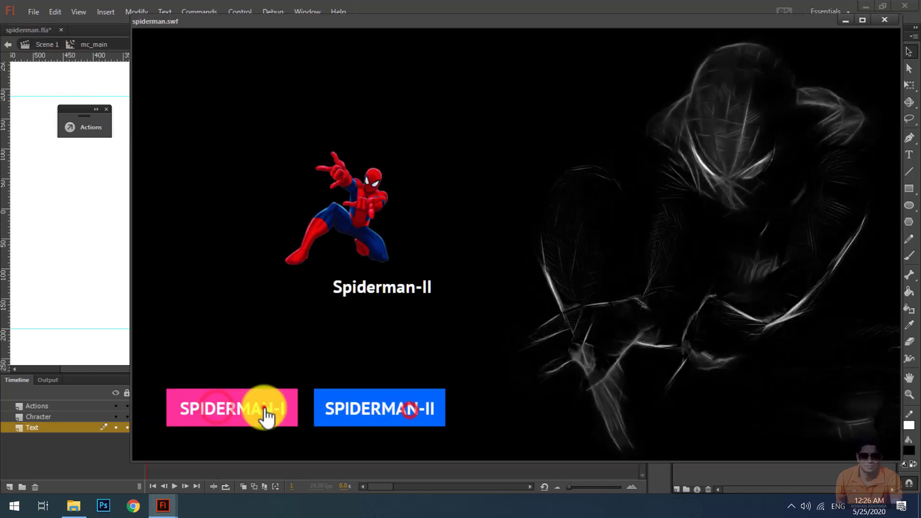
left_click(264, 408)
left_click(347, 415)
left_click(884, 21)
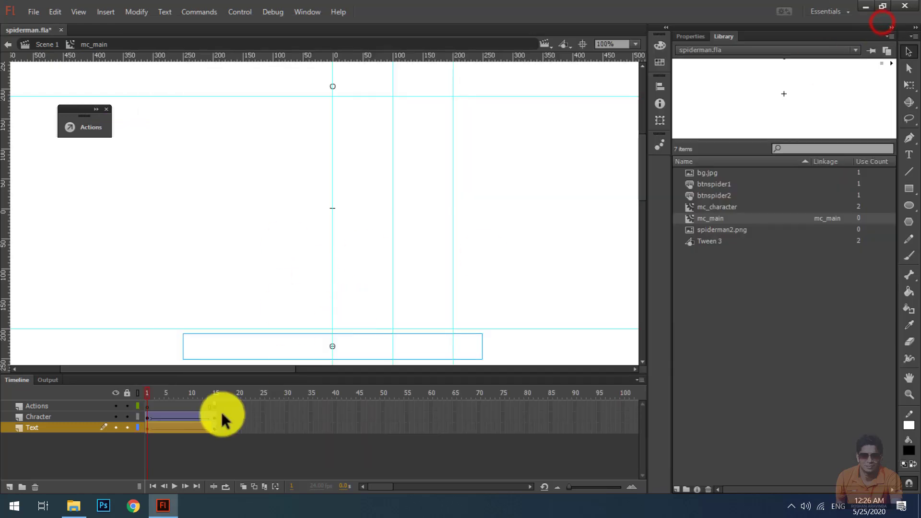
Set the X position of the Text layer's topic text to 0 in the frame 15 keyframe
mouse_move(148, 392)
left_mouse_down()
mouse_move(234, 398)
mouse_move(147, 393)
left_mouse_up()
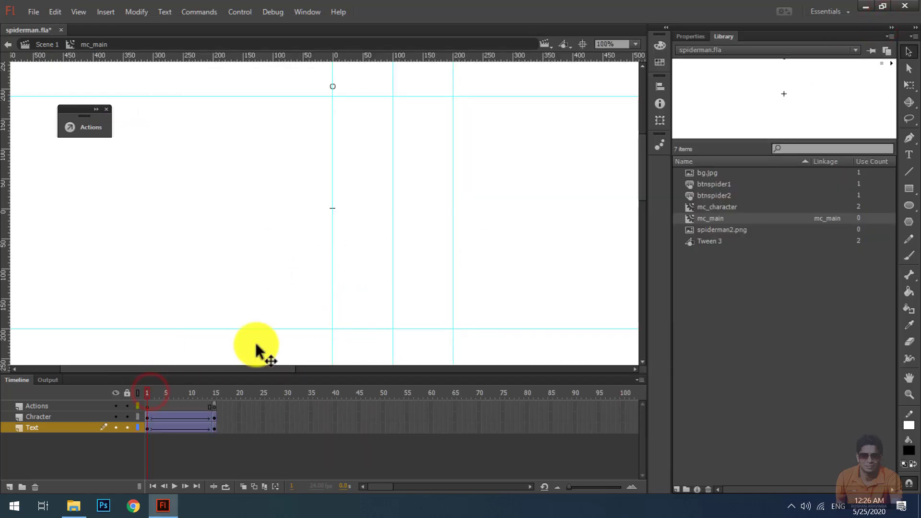
left_click(148, 429)
left_click(689, 37)
left_click(216, 427)
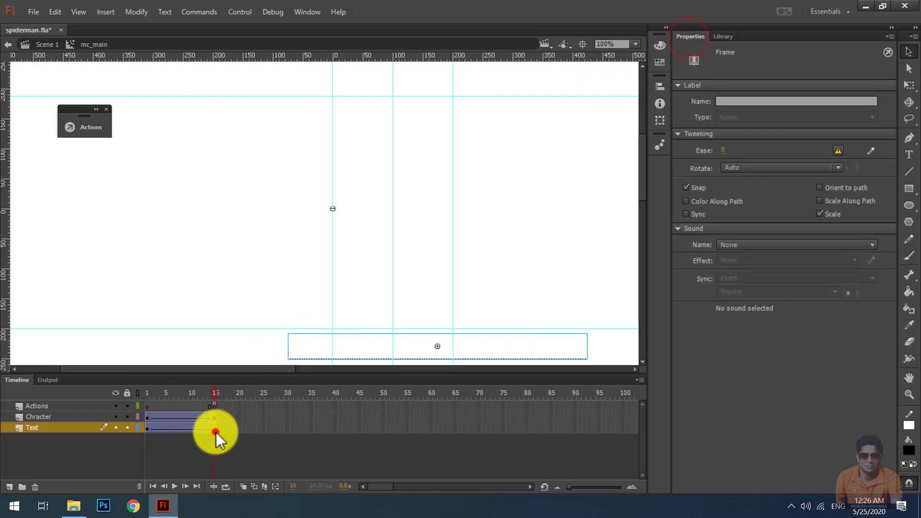
left_click(323, 333)
left_click(731, 122)
type("0")
key("Return")
Scrub the mc_main tween, test the movie to compare the text with the character image, and close the preview
left_click_drag(173, 393, 235, 404)
key("ctrl+Return")
left_click(262, 408)
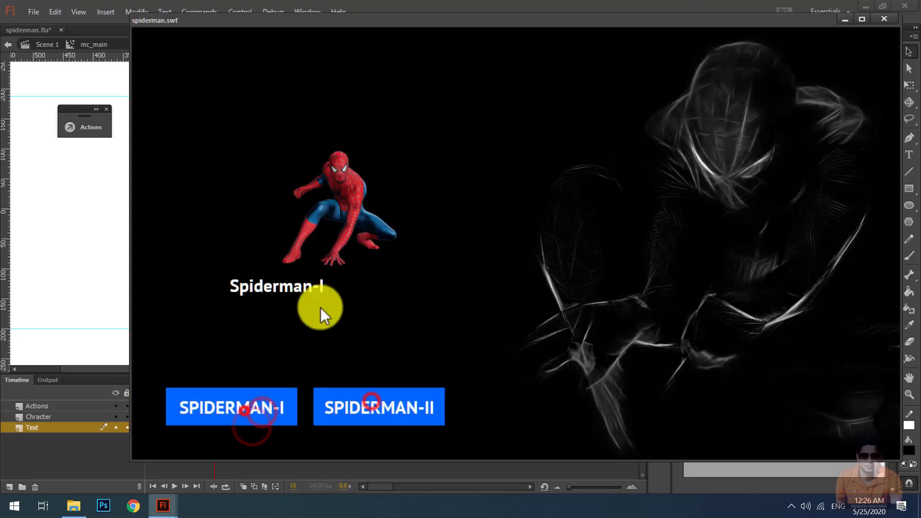
left_click(884, 19)
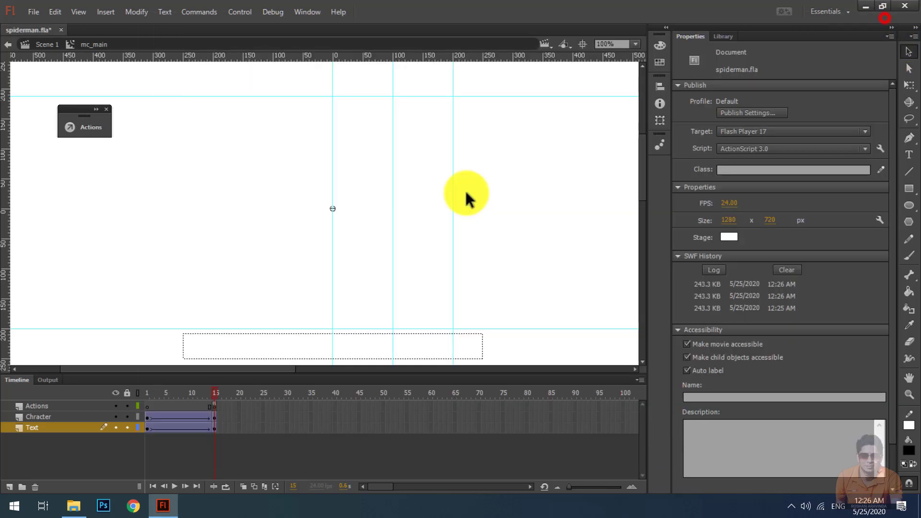
In frame 15 of the Text layer, move the topic text right towards the vertical guide at 100
left_click(269, 338)
key("shift+Right")
key("shift+Right")
key("shift+Right")
key("shift+Right")
key("shift+Right")
key("shift+Right")
key("shift+Right")
key("shift+Right")
key("shift+Right")
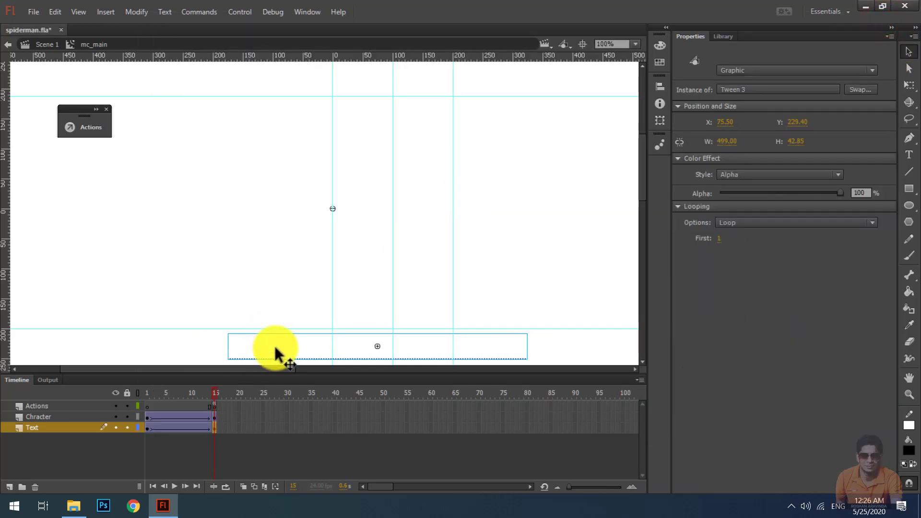
In frame 1 of the Text layer, move the topic text right to X 100.50, centred on the guide at 100
left_click(147, 426)
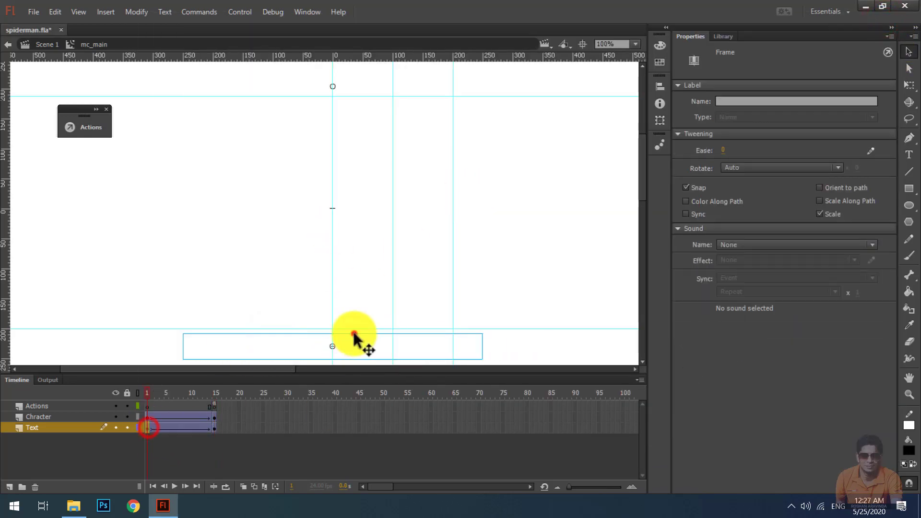
left_click(354, 335)
key("shift+Right")
key("shift+Right")
key("shift+Right")
key("shift+Right")
key("shift+Right")
key("shift+Right")
key("shift+Right")
key("shift+Right")
key("shift+Right")
key("shift+Right")
key("shift+Right")
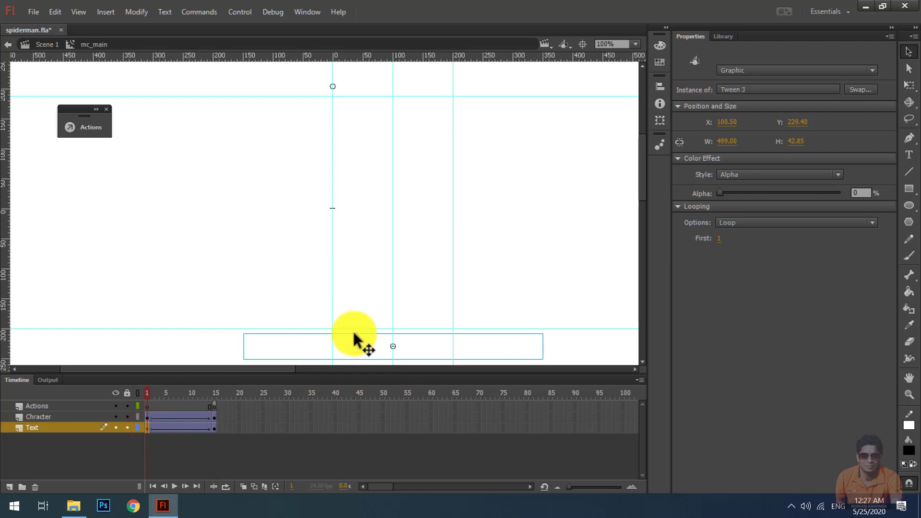
Test the movie, switch between the Spiderman-I and Spiderman-II buttons to check the text alignment, and close the preview
left_click(216, 400)
key("ctrl+Return")
left_click(268, 417)
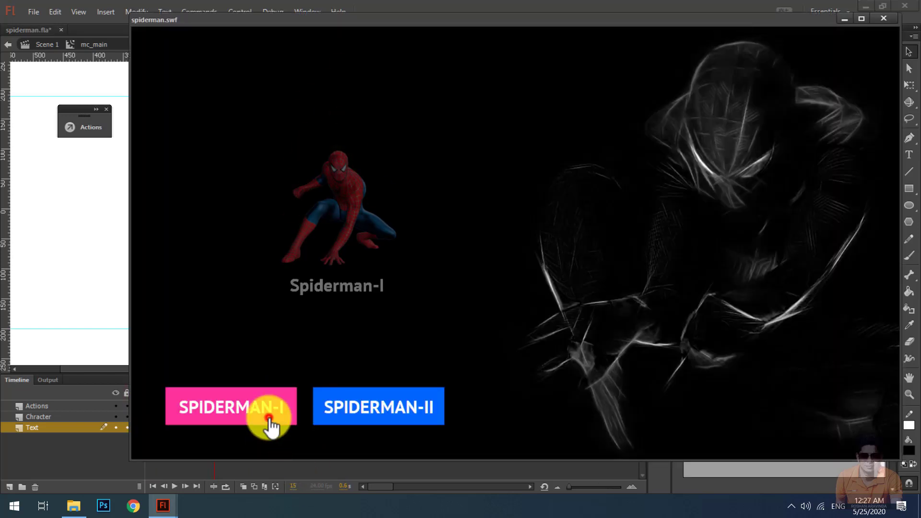
left_click(402, 405)
left_click(235, 430)
left_click(246, 421)
left_click(359, 397)
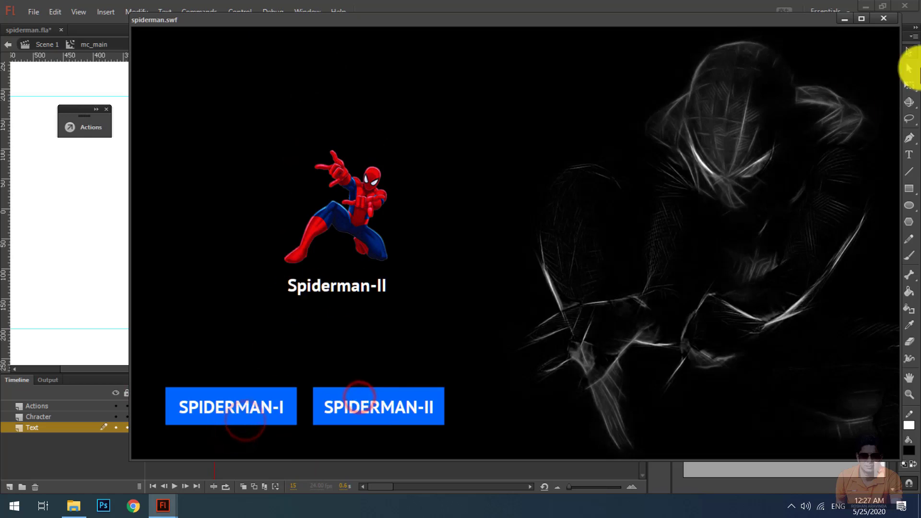
left_click(884, 18)
In the main timeline's frame 1 script, set mc_maincls.x to 200 and mc_maincls.y to 300
left_click(85, 128)
left_click(192, 144)
left_click(411, 378)
scroll(419, 407, "down", 1)
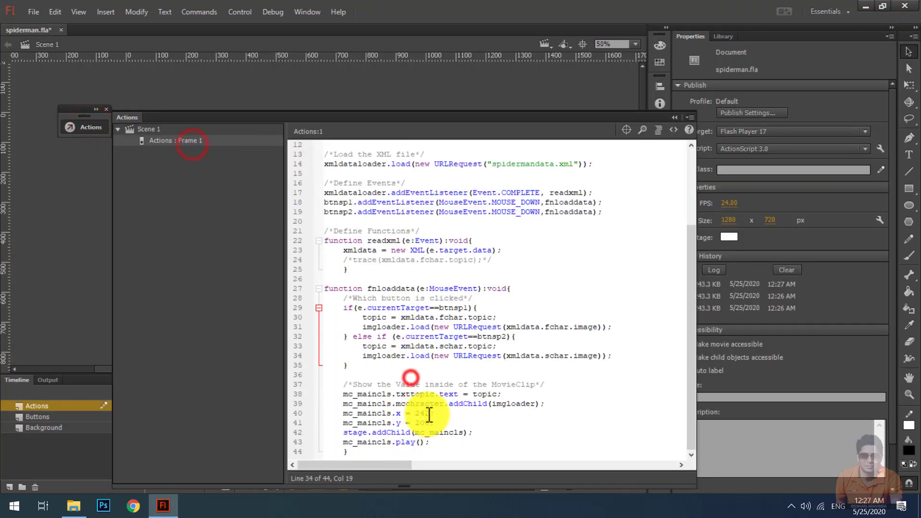
double_click(426, 415)
type("200")
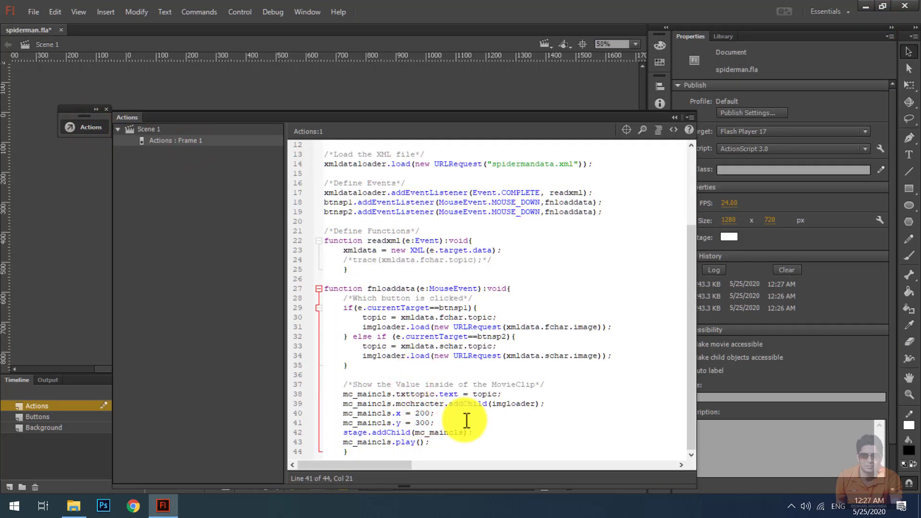
Test the movie with both Spiderman buttons to check the content's new stage position, and close the preview
key("ctrl+Return")
left_click(260, 399)
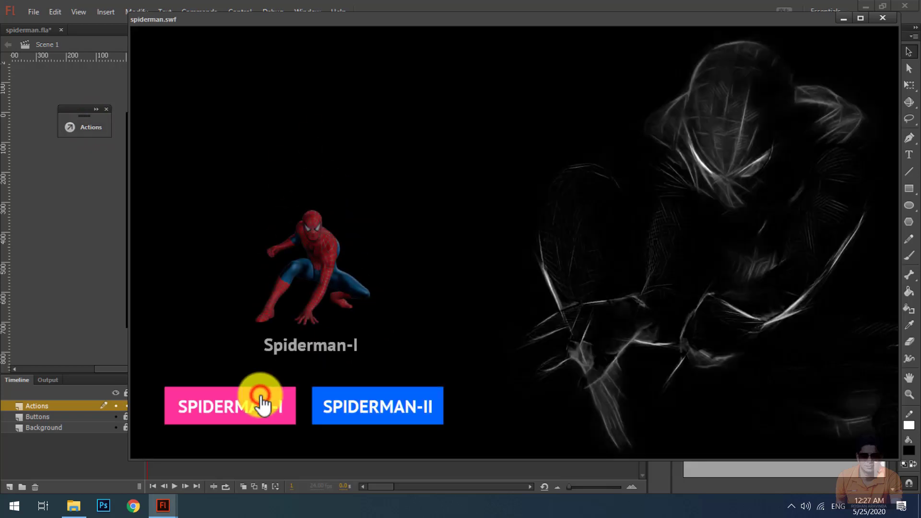
left_click(380, 403)
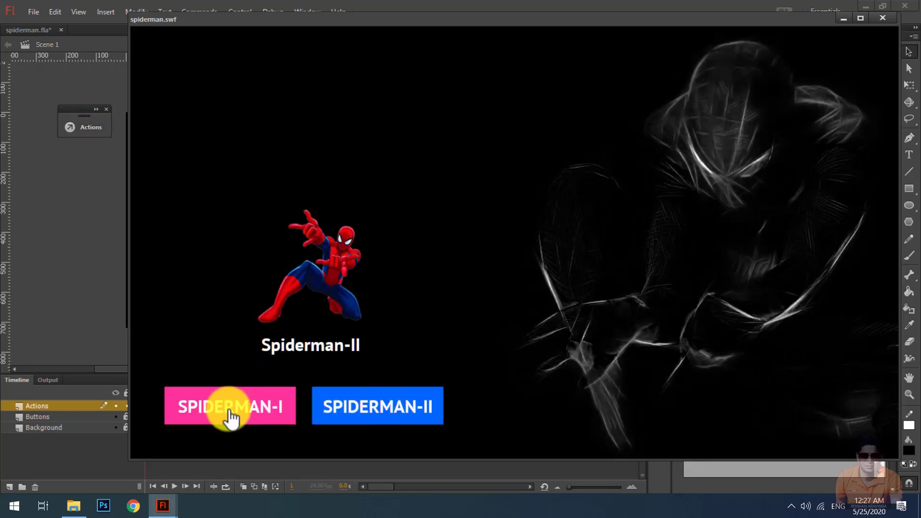
left_click(230, 419)
left_click(377, 413)
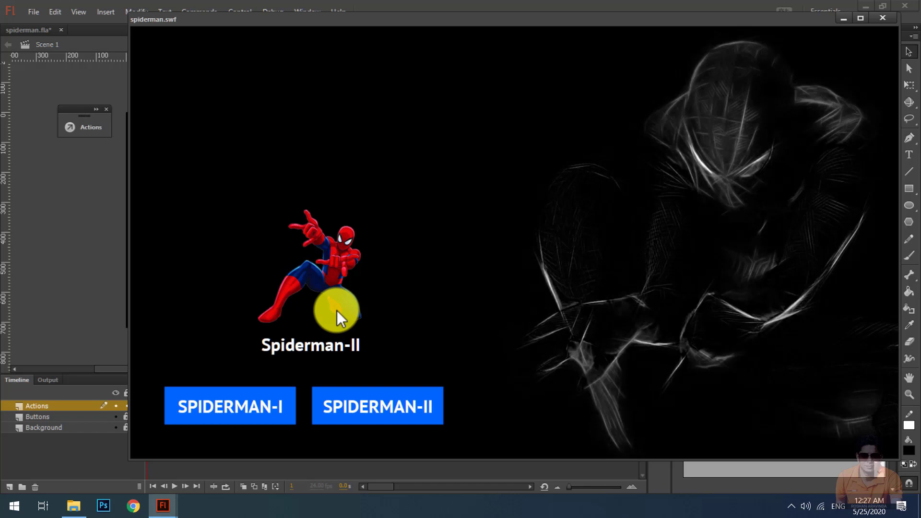
left_click(259, 408)
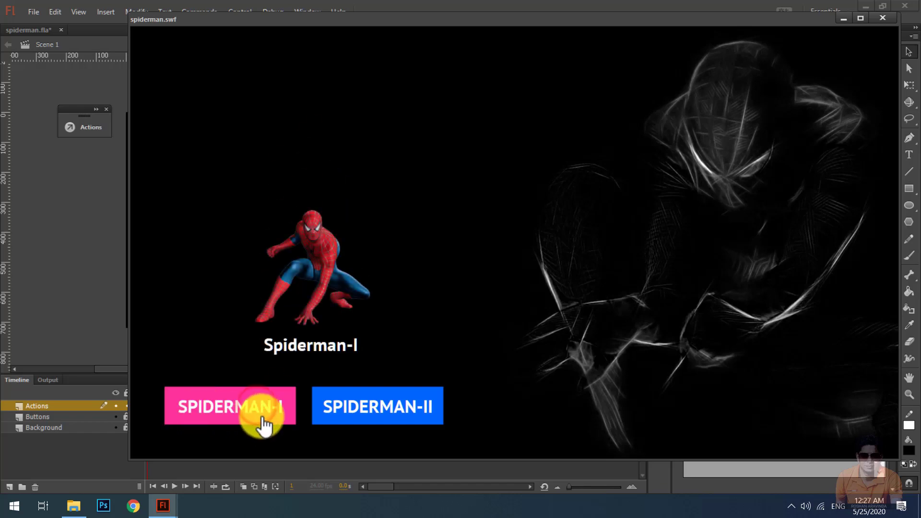
left_click(884, 18)
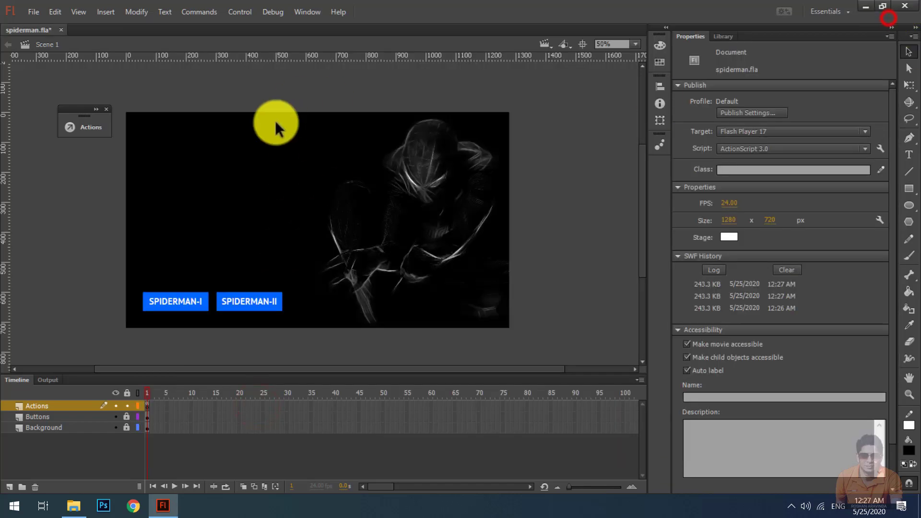
Open spidermandata.xml from the Spiderman IM folder in Notepad++
left_click(73, 506)
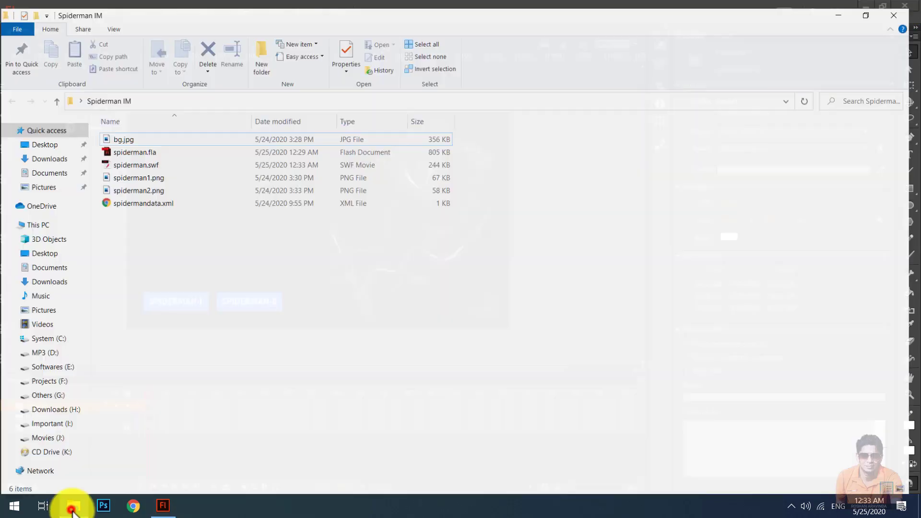
left_click(139, 197)
right_click(146, 197)
left_click(192, 275)
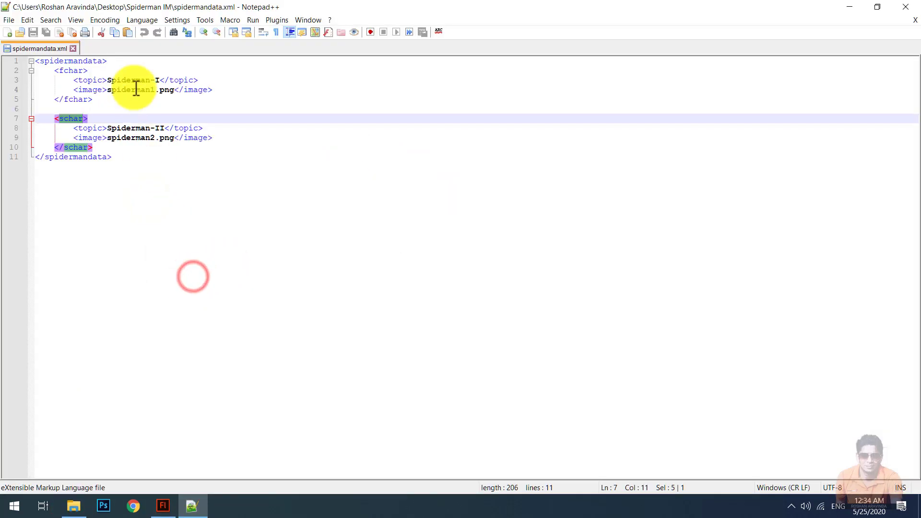
Replace the topic text in the fchar element with "Hello Spider"
double_click(125, 80)
left_click(159, 80, "shift")
type("Sample ")
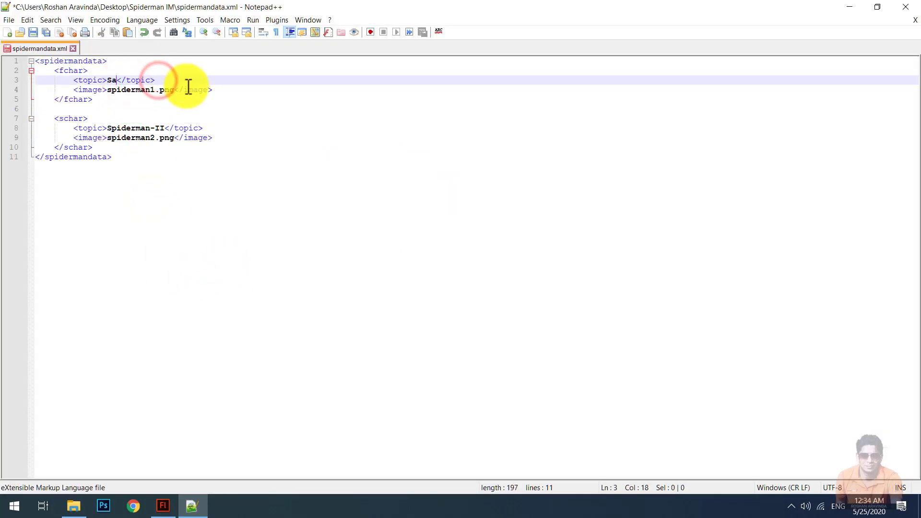
type("pider")
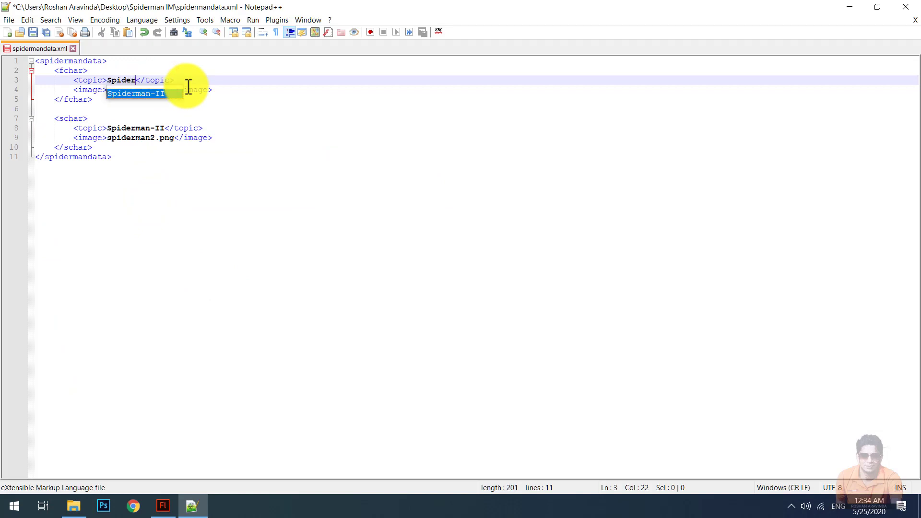
type(" - ")
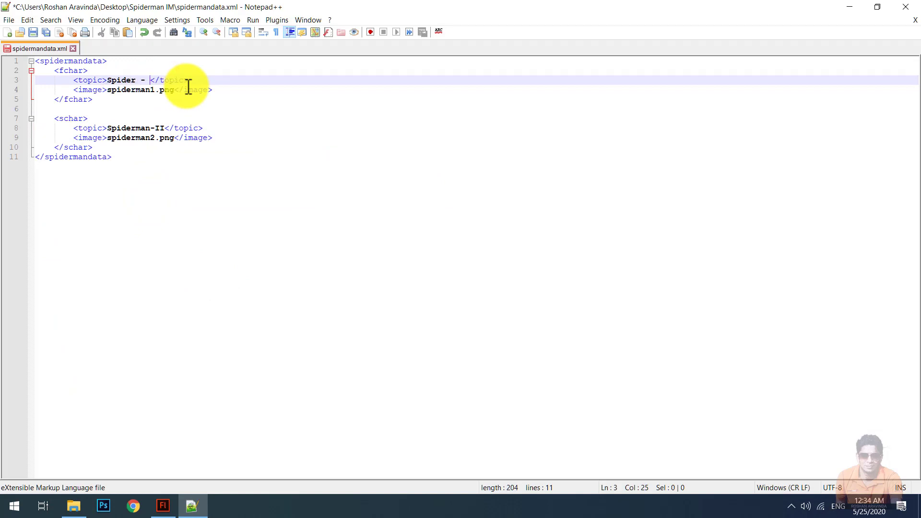
type("Hello Spider")
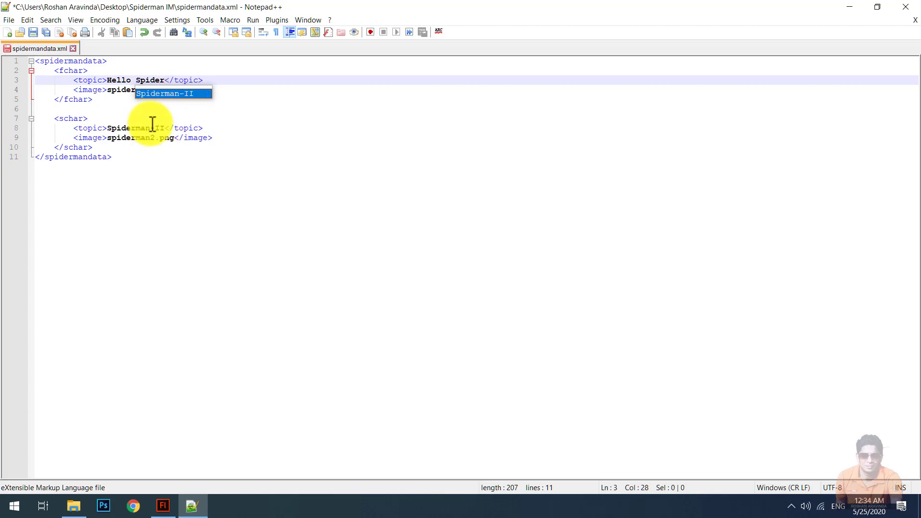
Replace the topic text in the schar element with "Hi Spider" and save the XML file
left_click(166, 128)
key("BackSpace")
key("BackSpace")
key("BackSpace")
key("BackSpace")
key("BackSpace")
key("BackSpace")
key("BackSpace")
key("BackSpace")
key("BackSpace")
key("BackSpace")
key("BackSpace")
key("BackSpace")
type("Hi Spider")
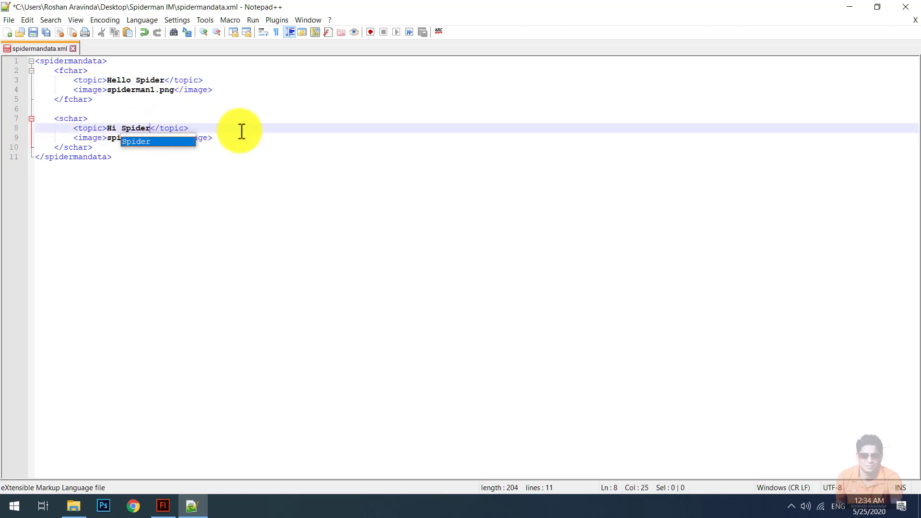
key("ctrl+s")
left_click(239, 132)
Switch back to Flash and test the movie, loading the edited XML topics with both Spiderman buttons
left_click(163, 506)
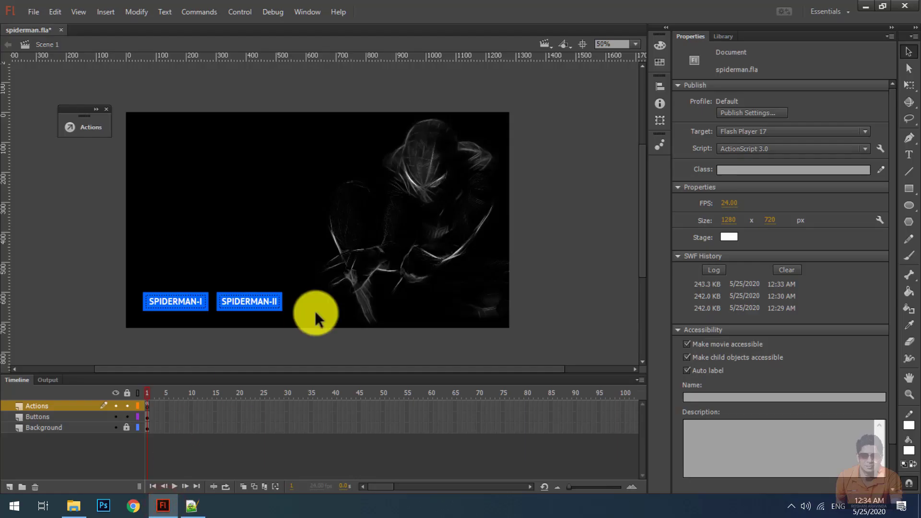
key("ctrl+Return")
left_click(269, 397)
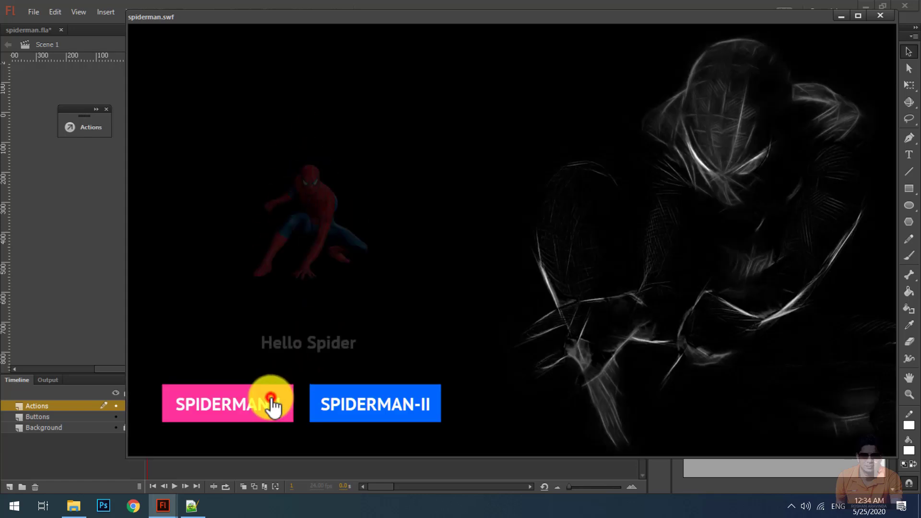
left_click(362, 397)
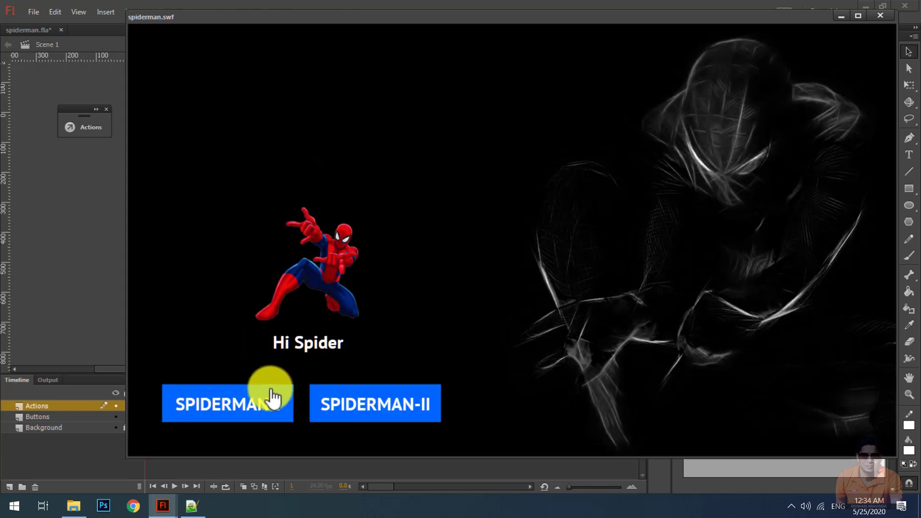